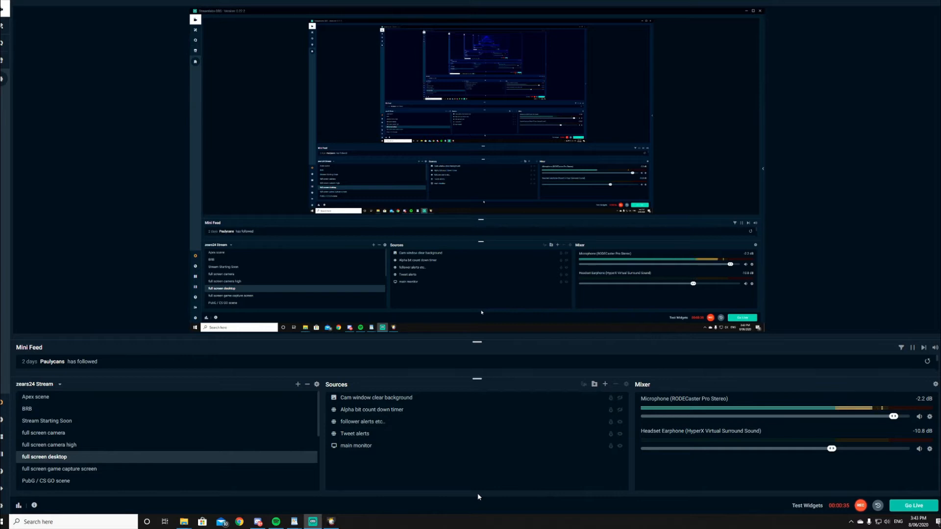
Create a new scene collection from the scene collection manager
click(57, 384)
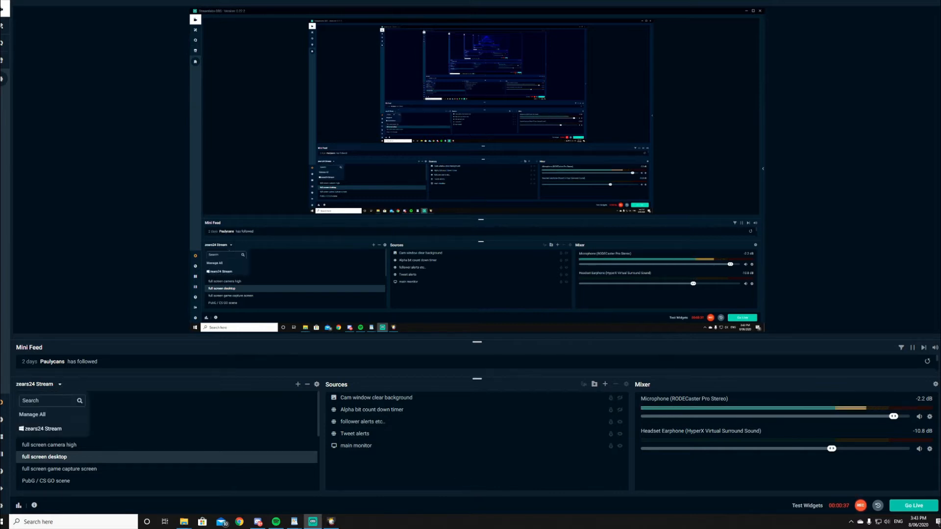
click(41, 418)
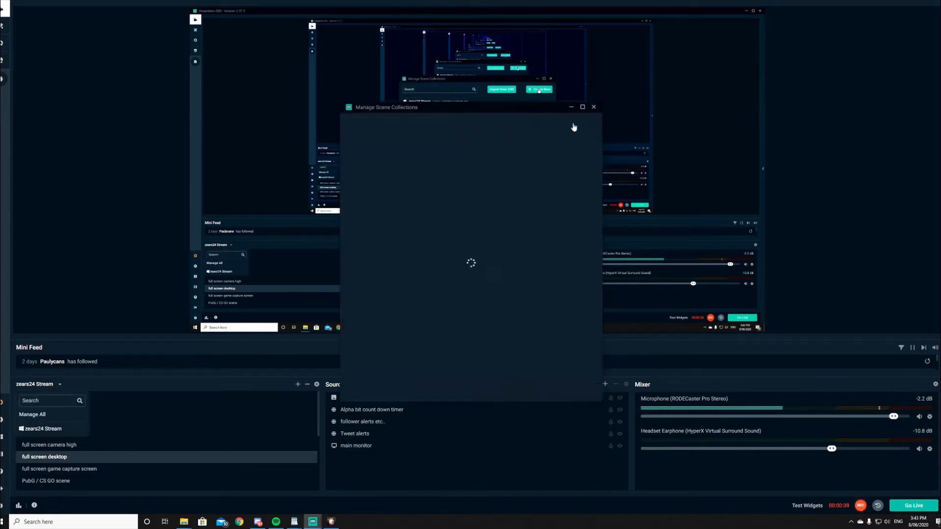
click(573, 125)
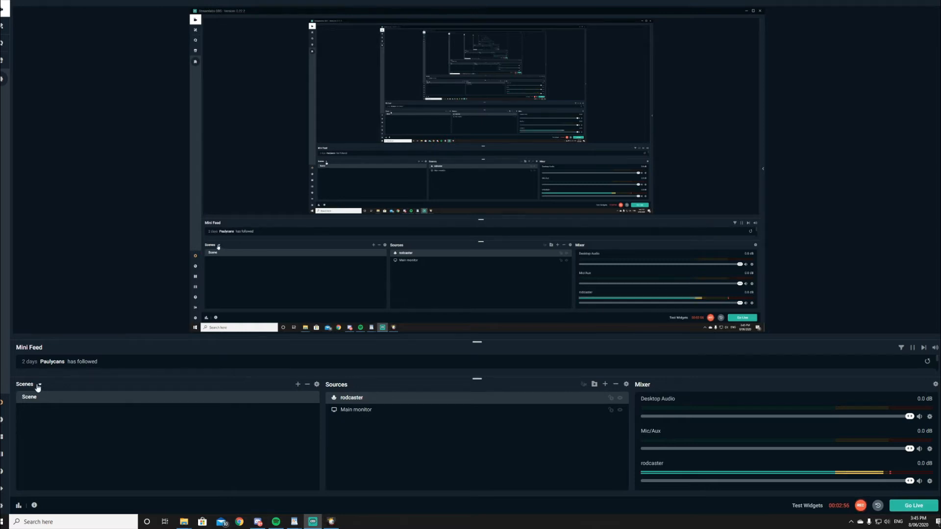
Rename the active Scenes collection to Test and close the scene collection manager
click(39, 385)
click(33, 415)
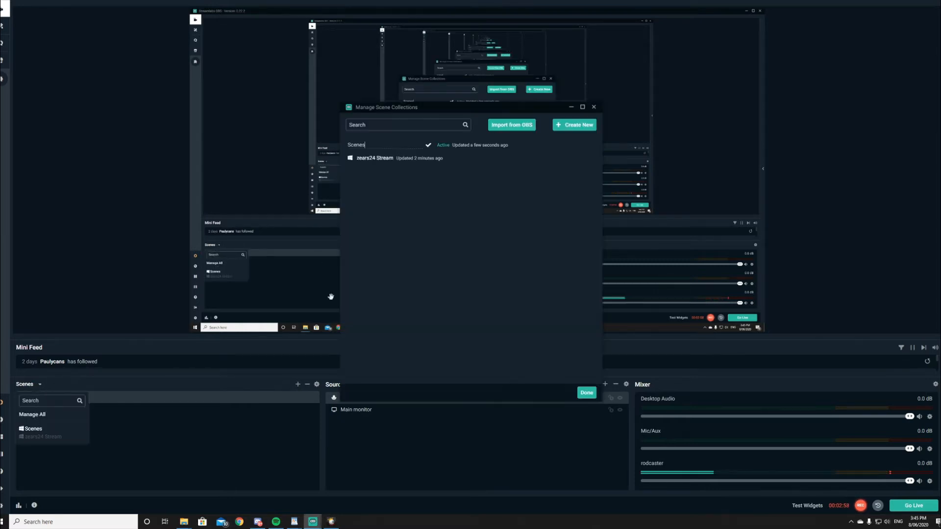
drag(368, 145, 326, 144)
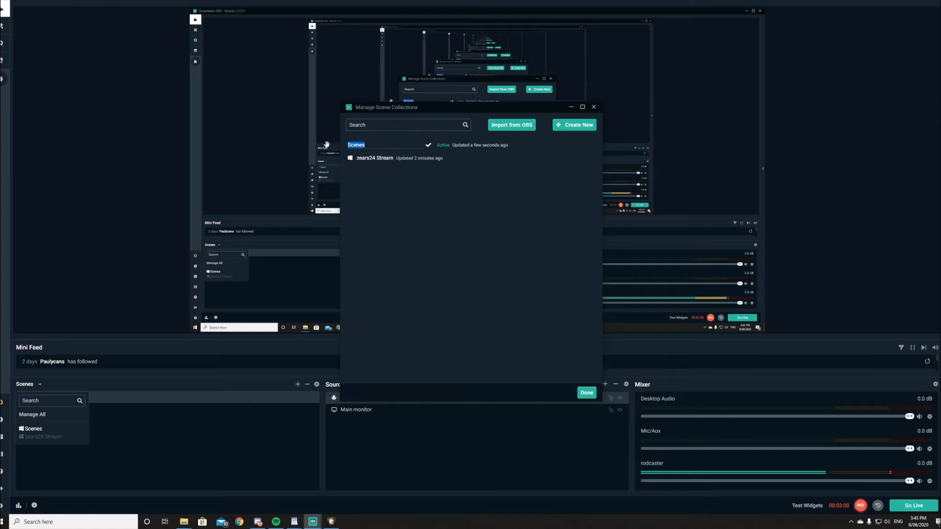
text(Test)
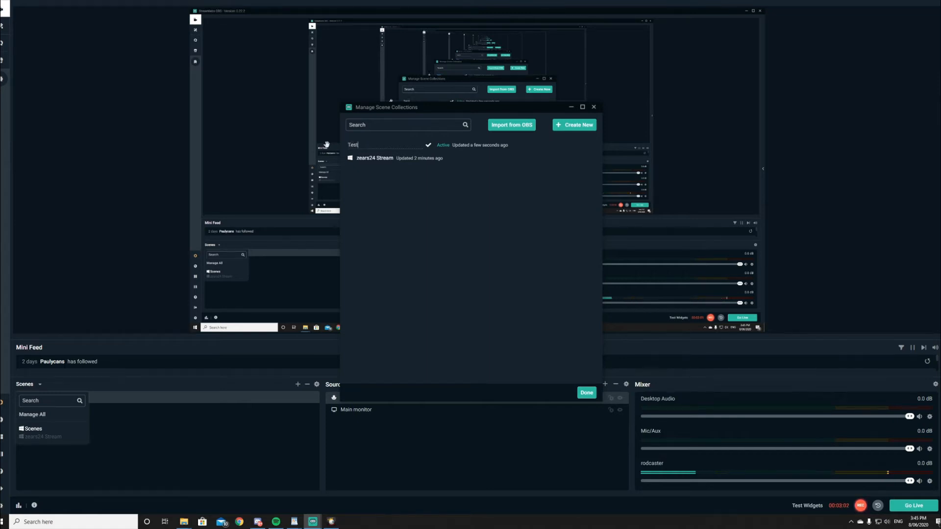
click(587, 393)
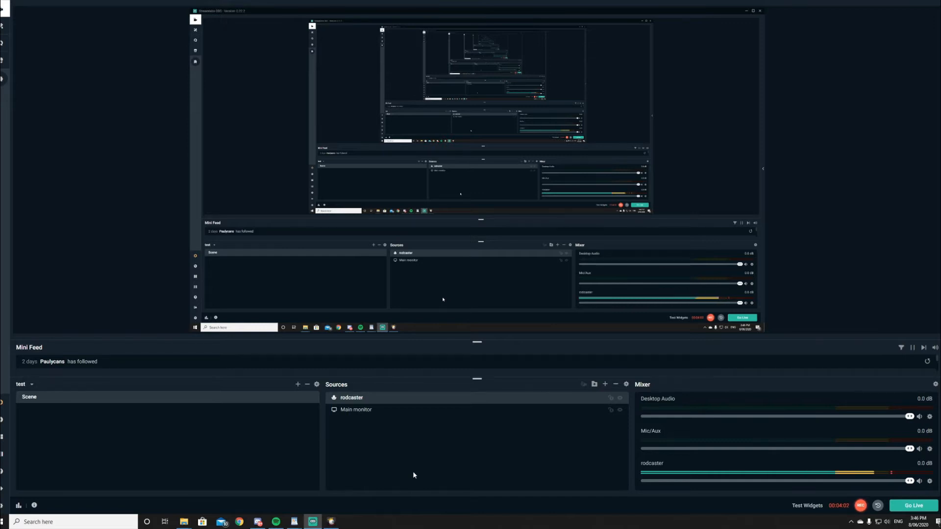
Rename the default scene as Stgream Starting Soon
right_click(41, 398)
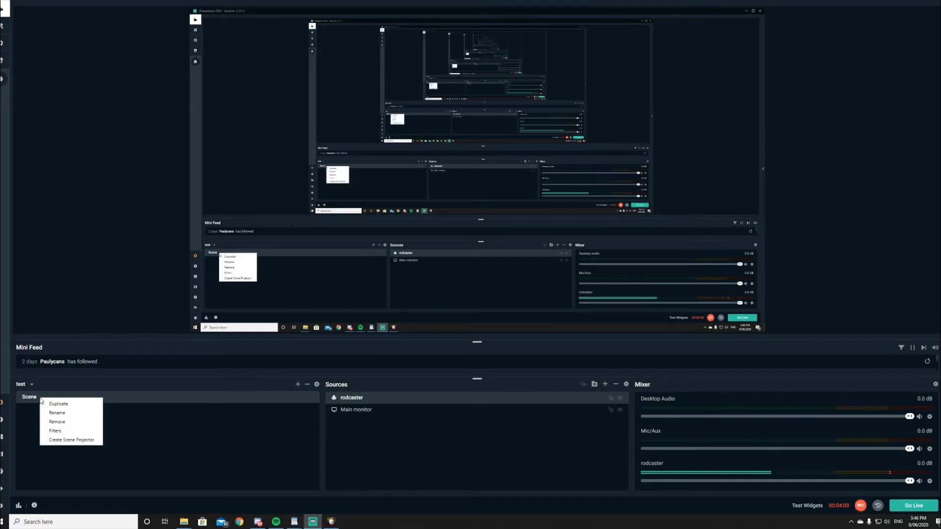
click(64, 415)
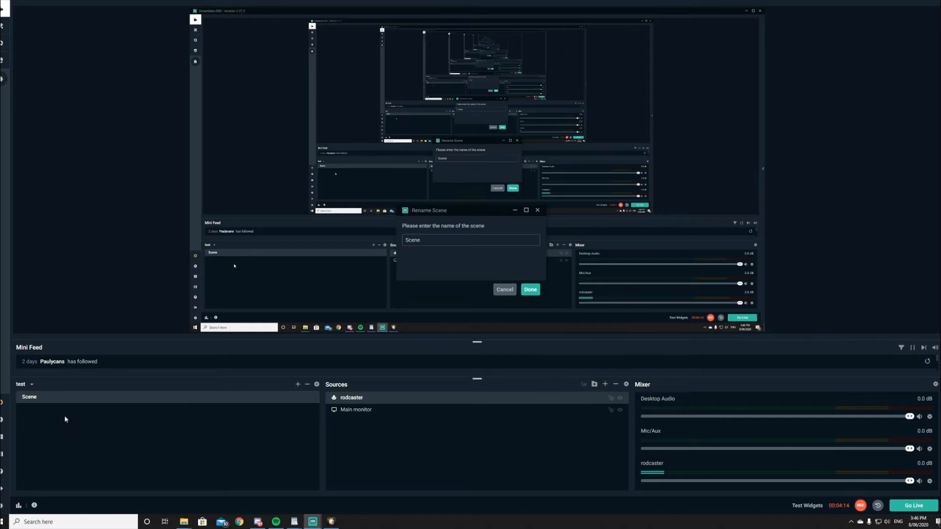
text(Stgream Starting Soon)
key(Return)
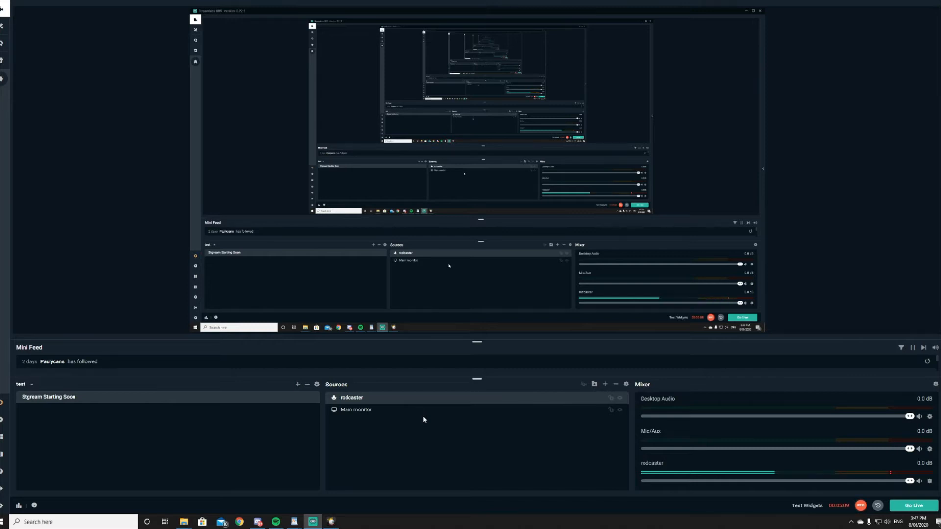
Add a Media Source named stgreamm starting soon video to the starting soon scene
click(605, 385)
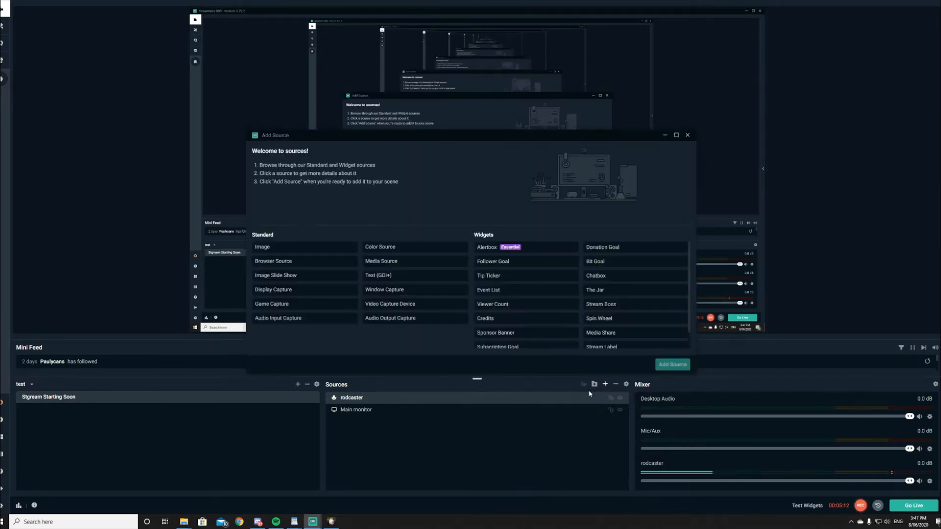
double_click(391, 263)
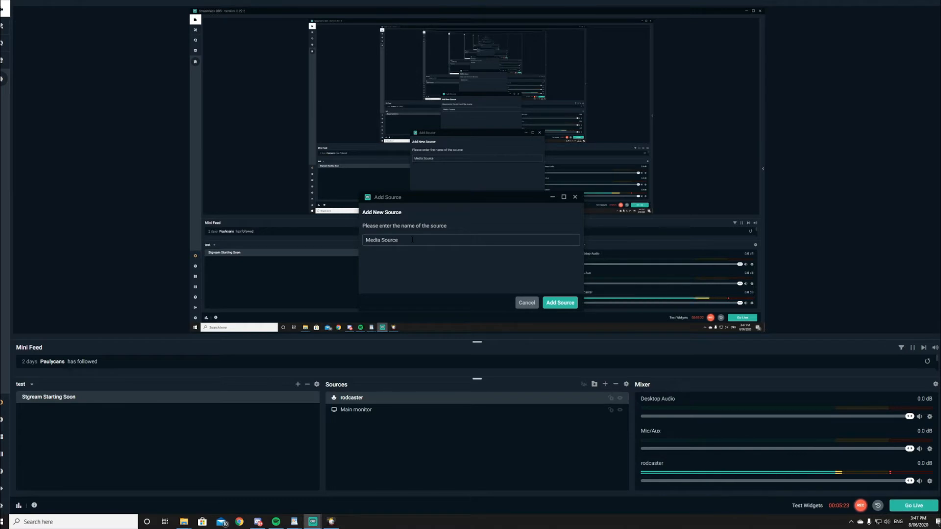
triple_click(412, 240)
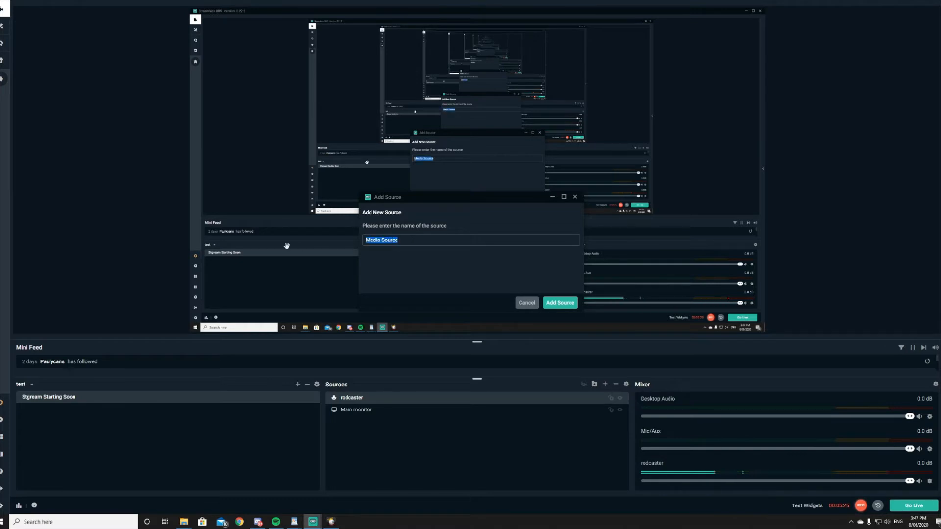
text(stgreamm starting soon video)
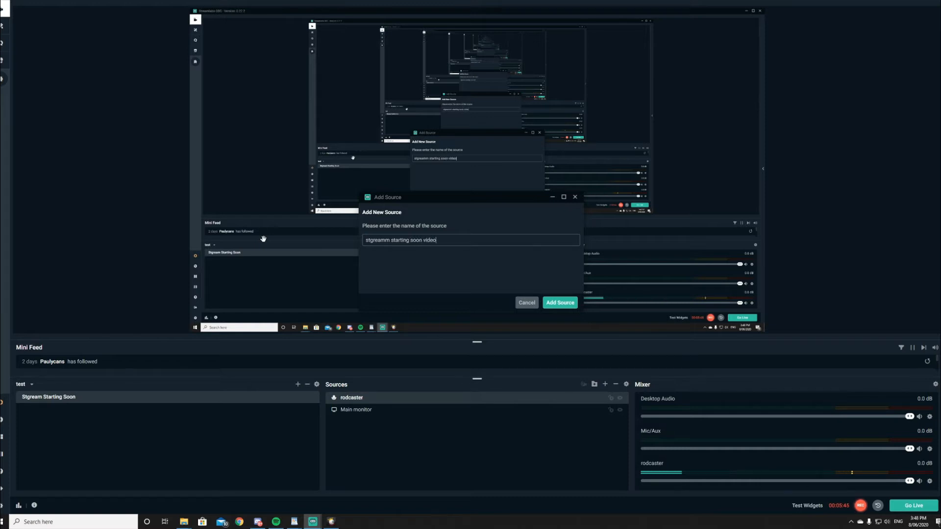
click(544, 300)
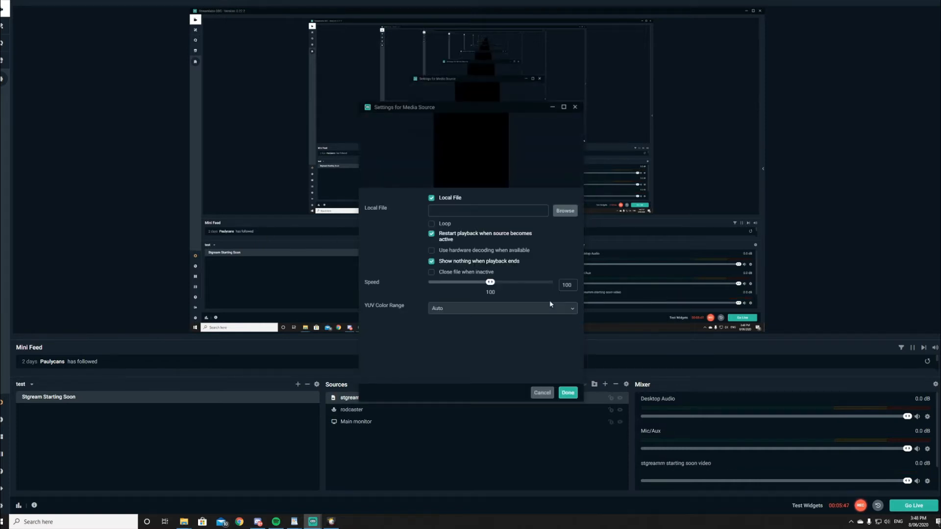
Choose the media source's local video file from the Stream starting soon Scene folder inside Alert and scene animations
click(565, 211)
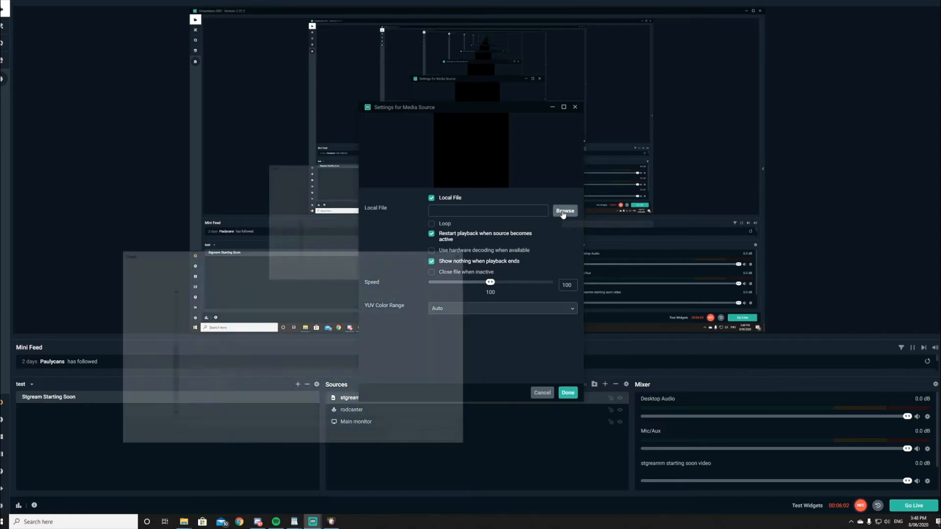
click(222, 268)
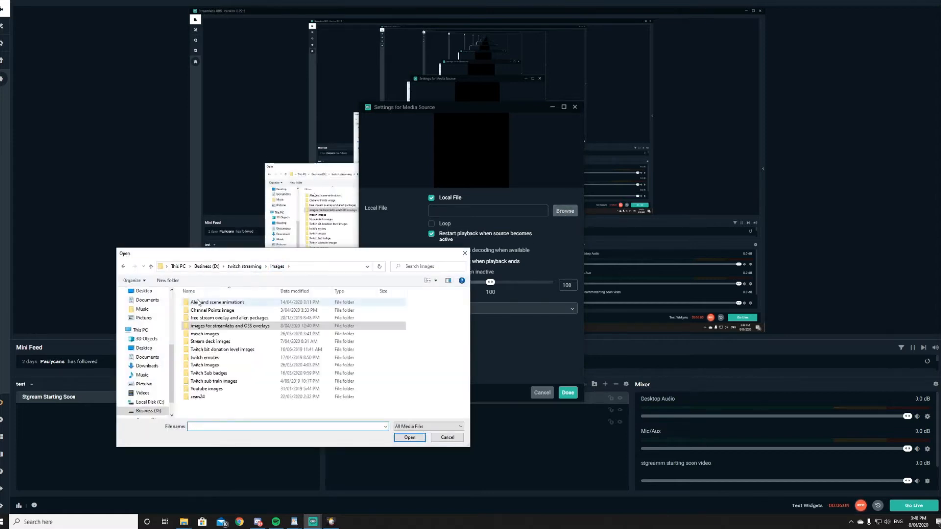
double_click(216, 326)
double_click(204, 372)
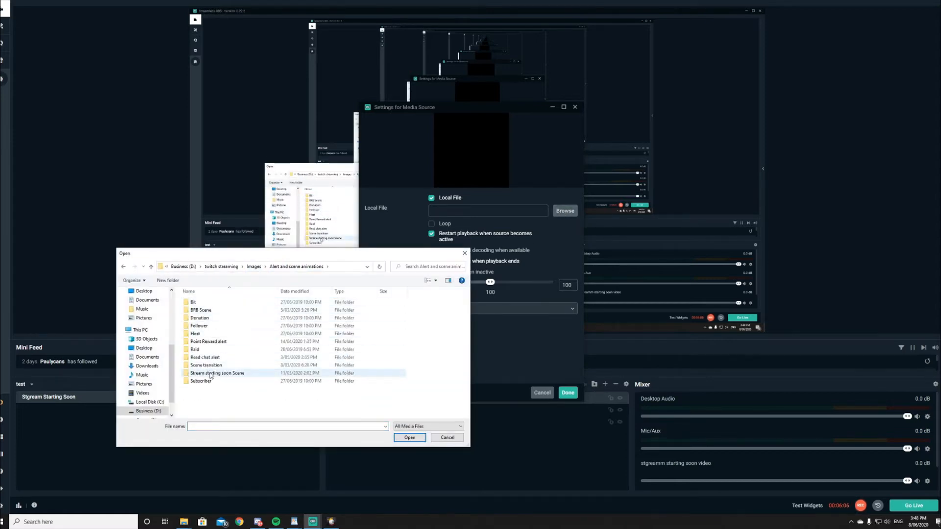
double_click(242, 313)
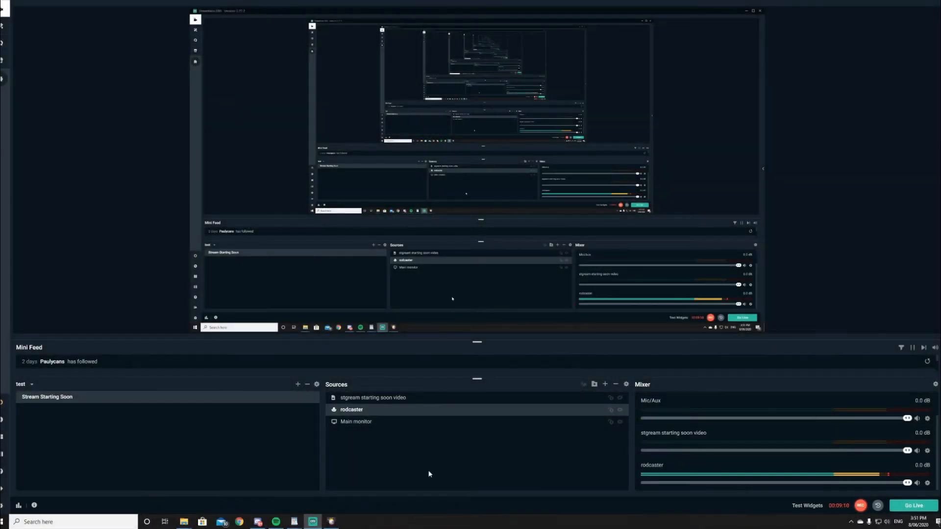
Add a new scene named Main gaming scene to the collection
click(298, 384)
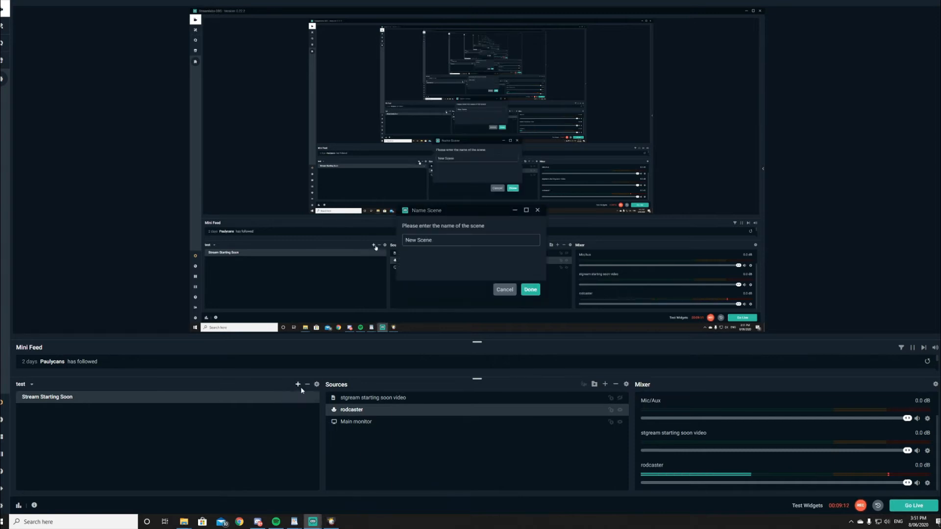
drag(431, 239, 403, 240)
text(Main gaming sceen)
key(BackSpace)
key(BackSpace)
text(ne)
click(530, 289)
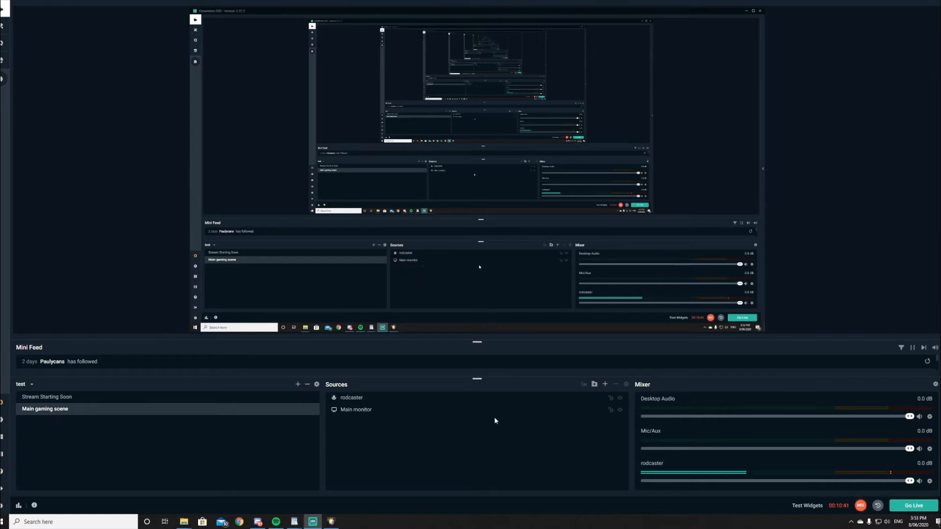
Add a new Display Capture source named 2nd mionitor to the Main gaming scene and accept its settings
click(606, 384)
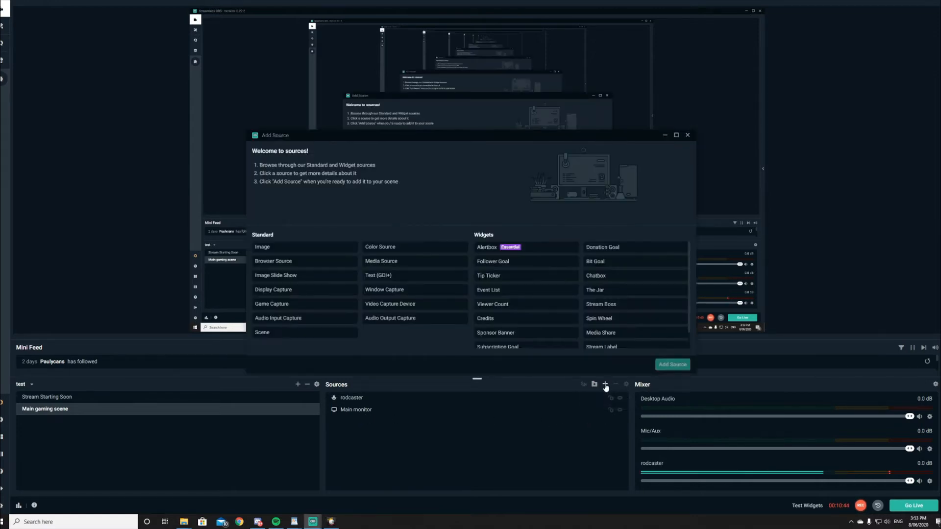
click(277, 290)
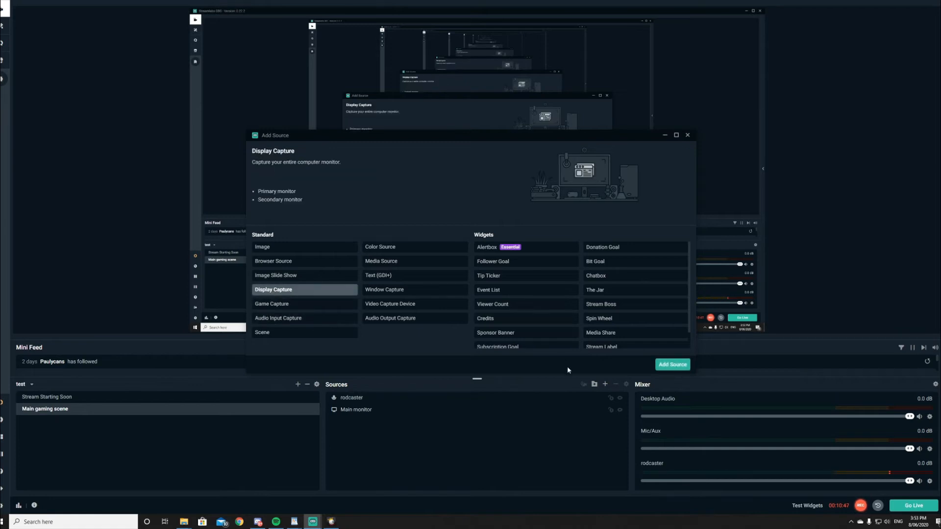
click(672, 364)
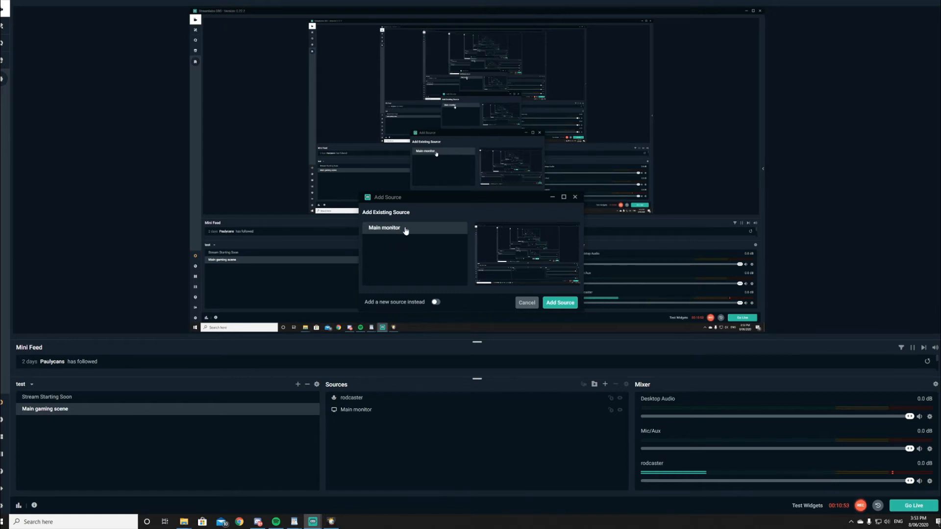
click(436, 303)
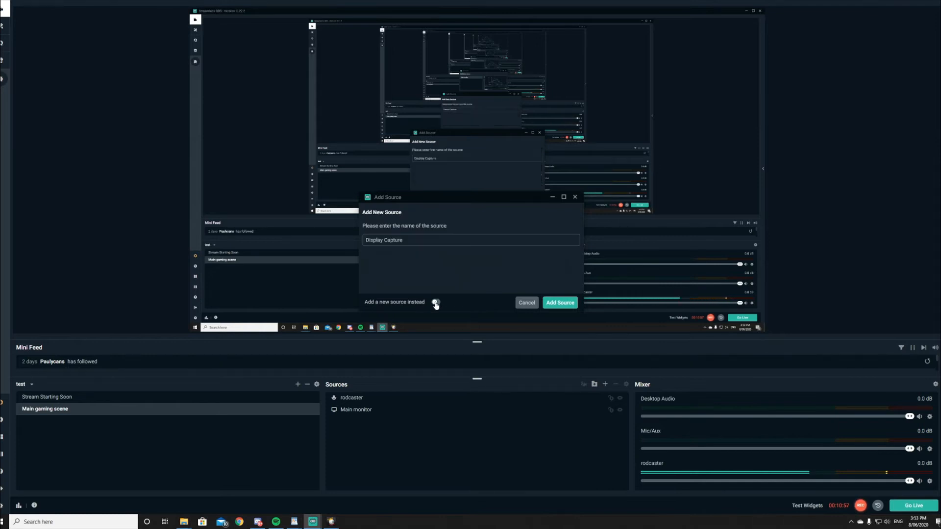
text(2nd mionitor)
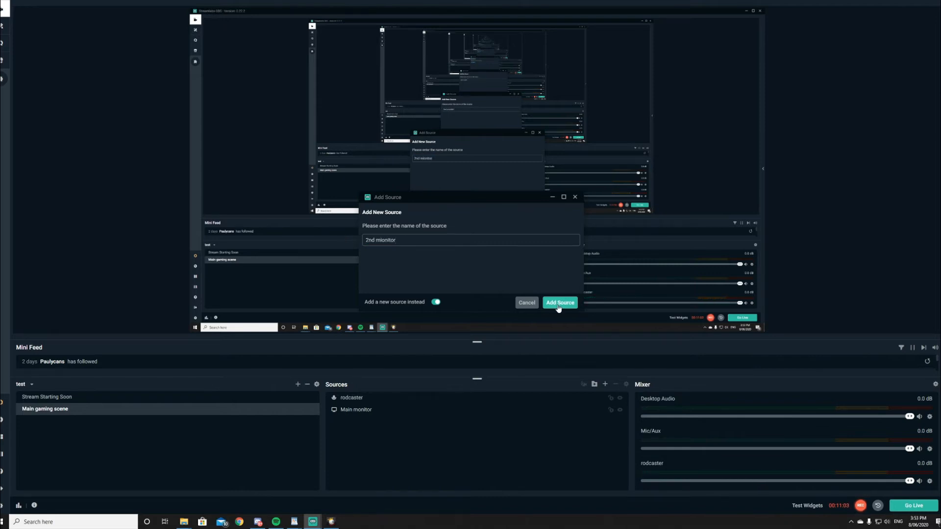
click(558, 303)
click(573, 201)
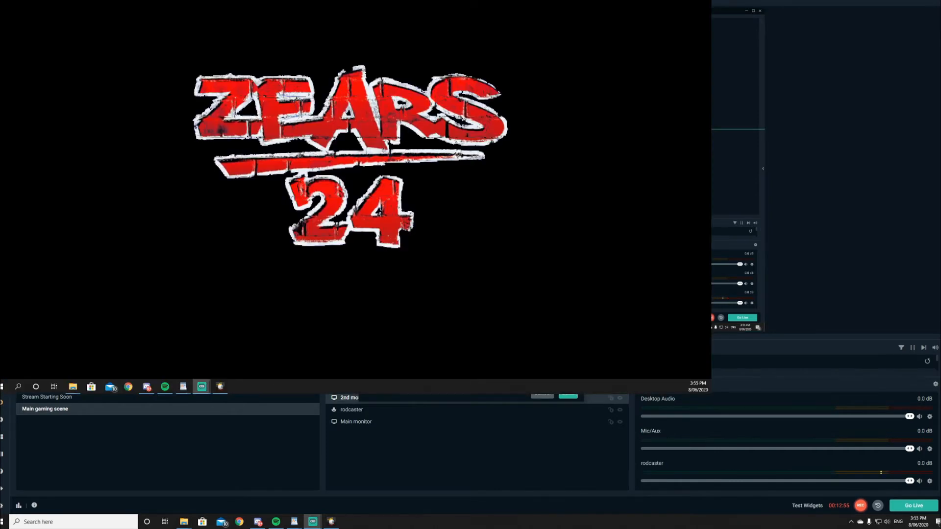
click(570, 398)
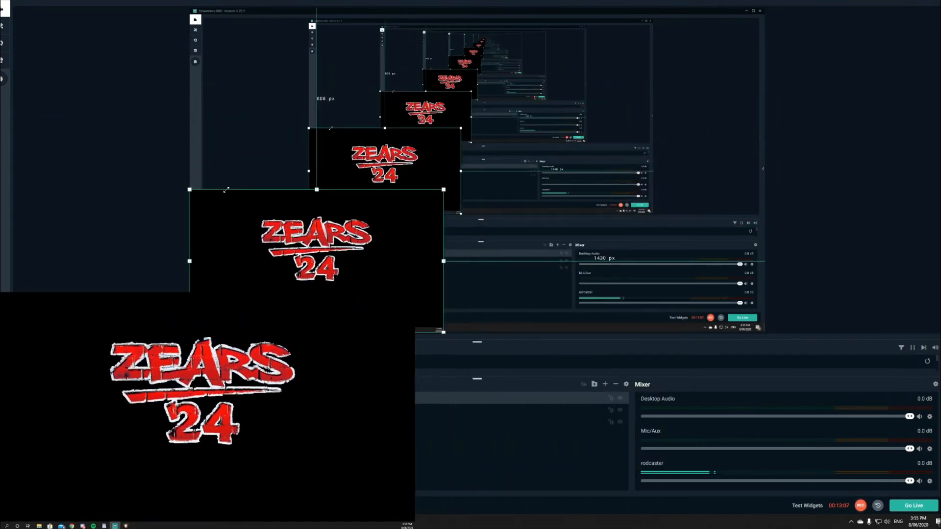
Try shrinking the Main monitor capture and repositioning it in the preview
drag(226, 190, 227, 189)
click(362, 421)
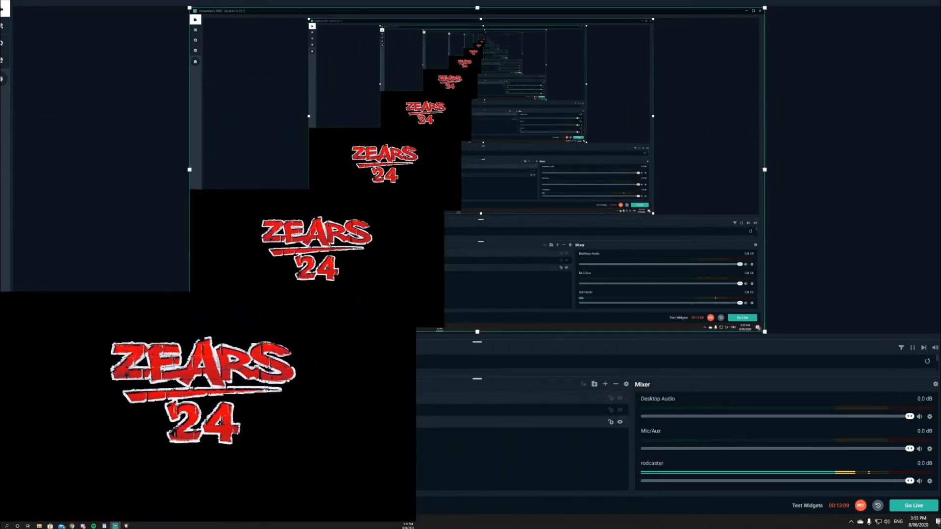
drag(764, 8, 611, 93)
drag(456, 162, 602, 75)
drag(686, 52, 700, 50)
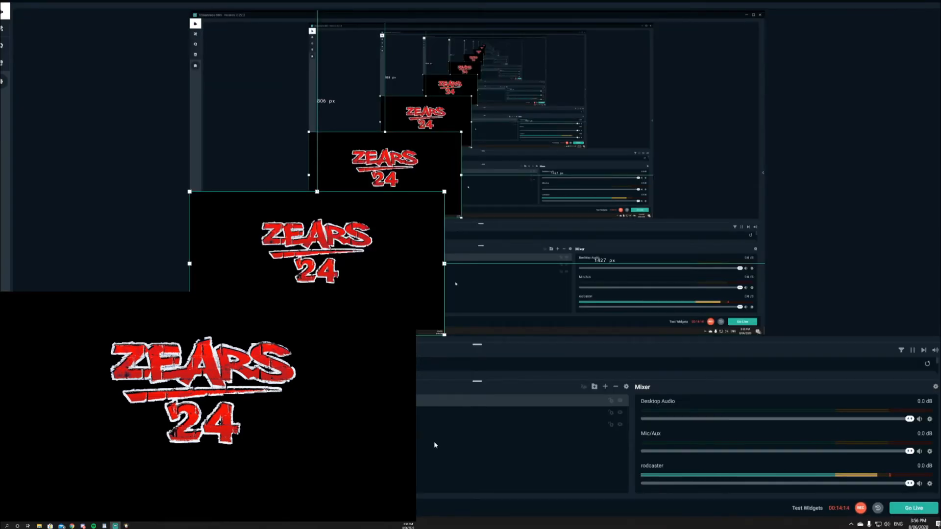
Toggle the 2nd monitor source's visibility until it is hidden, and remove the source from the Main gaming scene
click(622, 401)
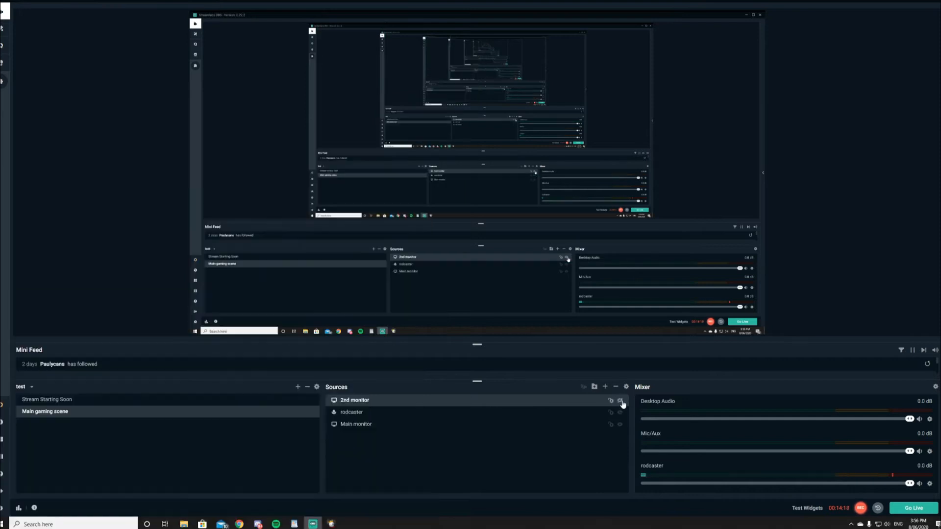
click(621, 402)
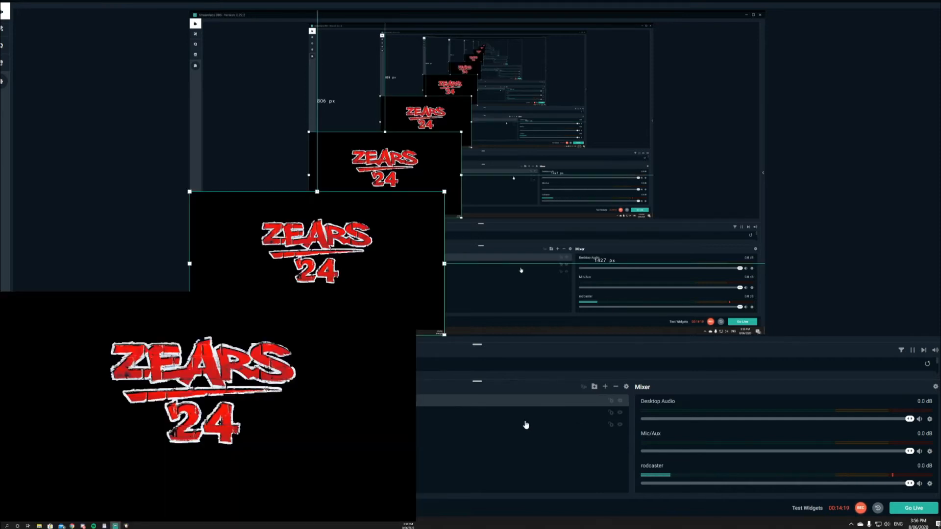
click(620, 402)
right_click(361, 400)
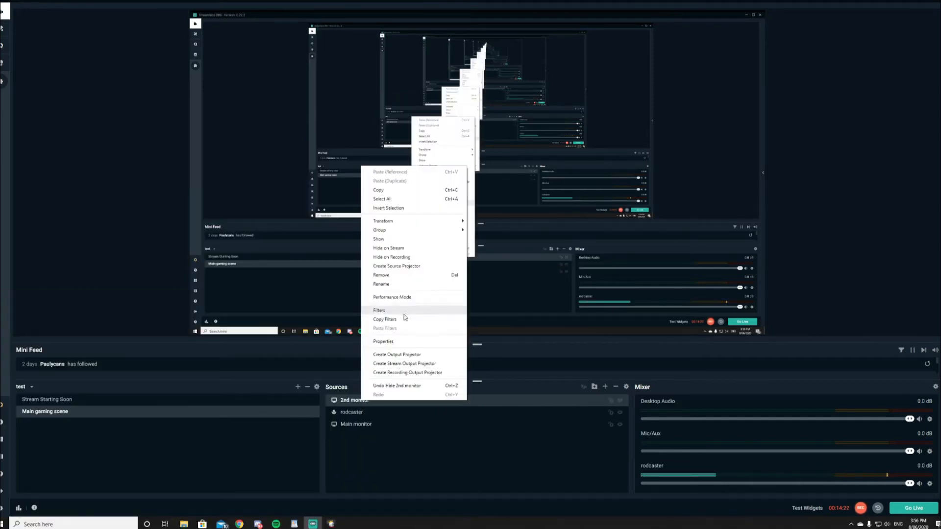
click(396, 275)
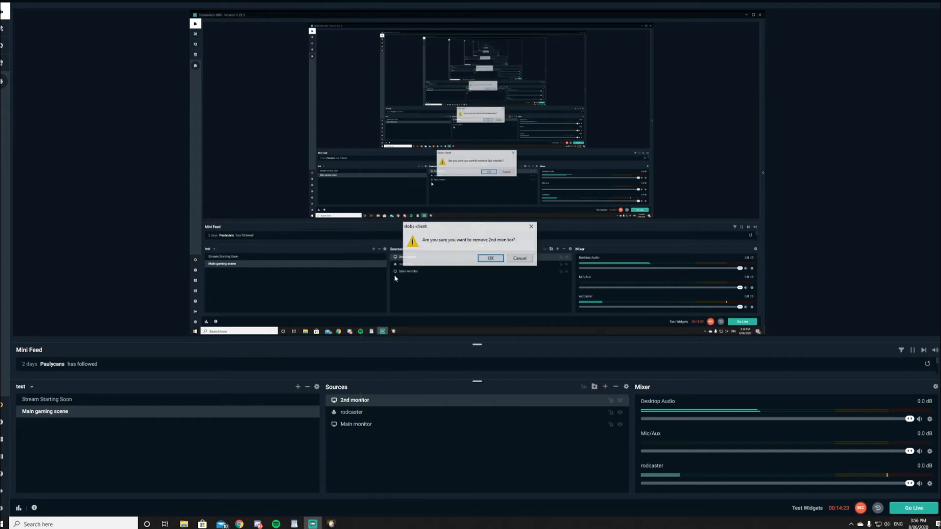
click(482, 260)
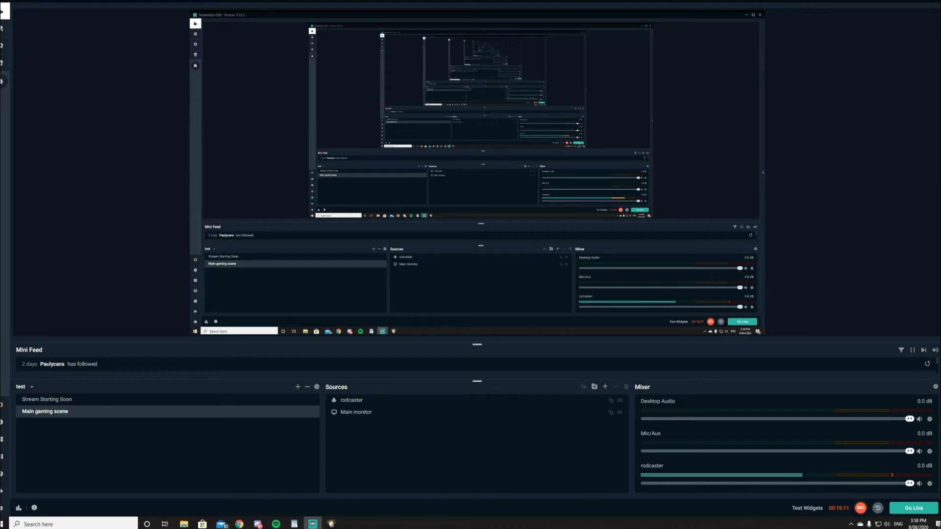
Add a new Image source named camera surround to the Main gaming scene
click(604, 387)
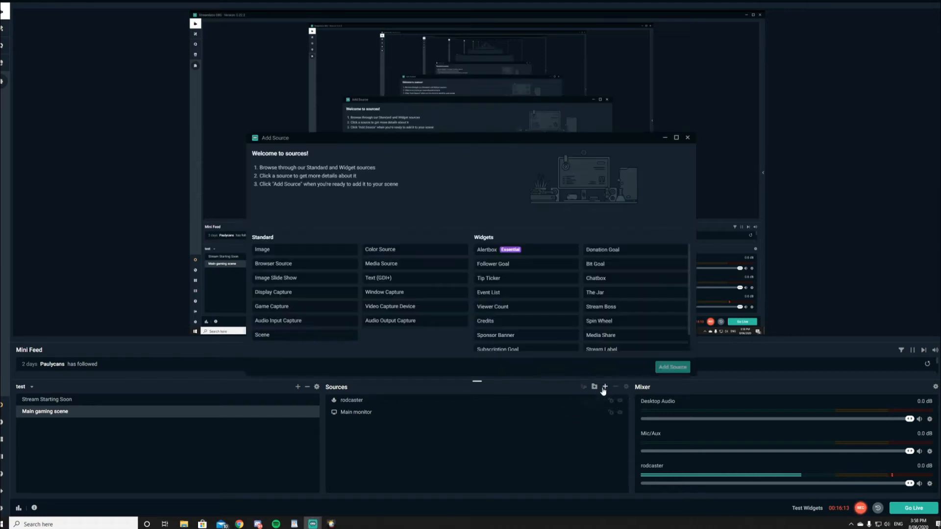
click(294, 249)
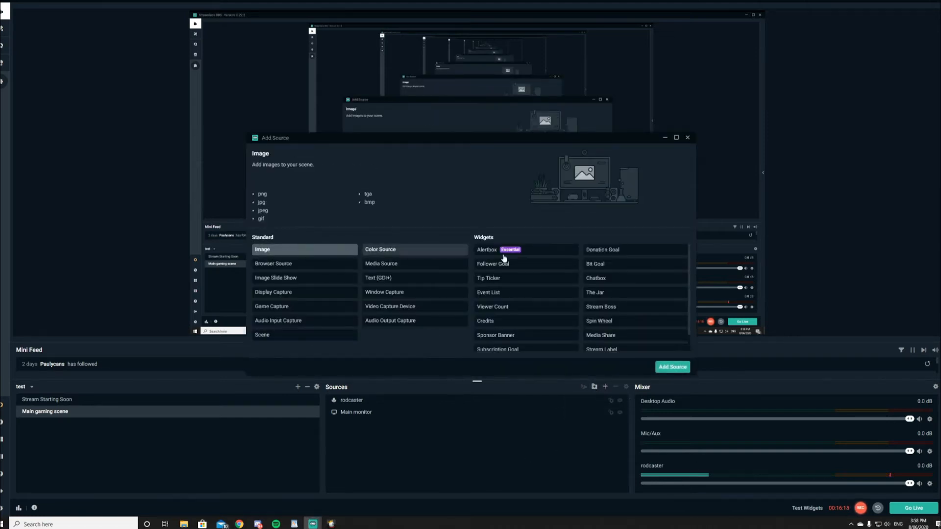
click(673, 367)
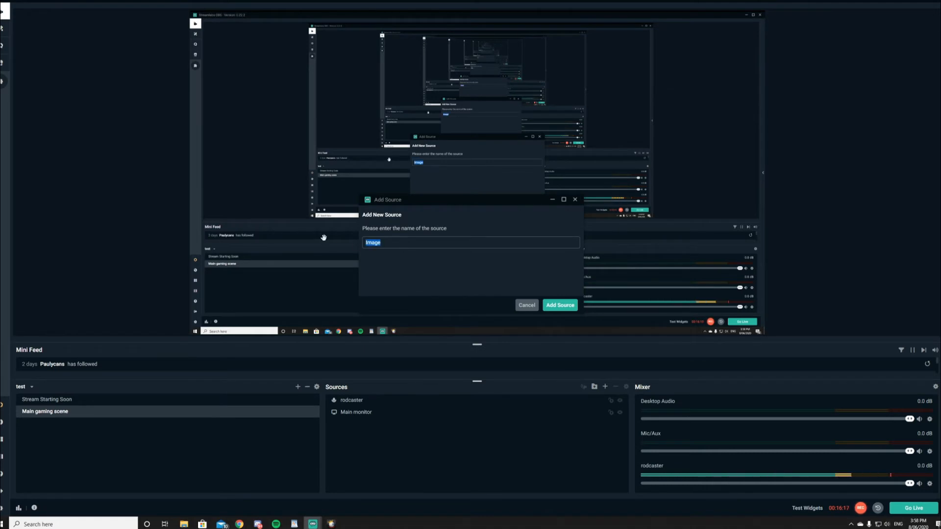
text(camera surround)
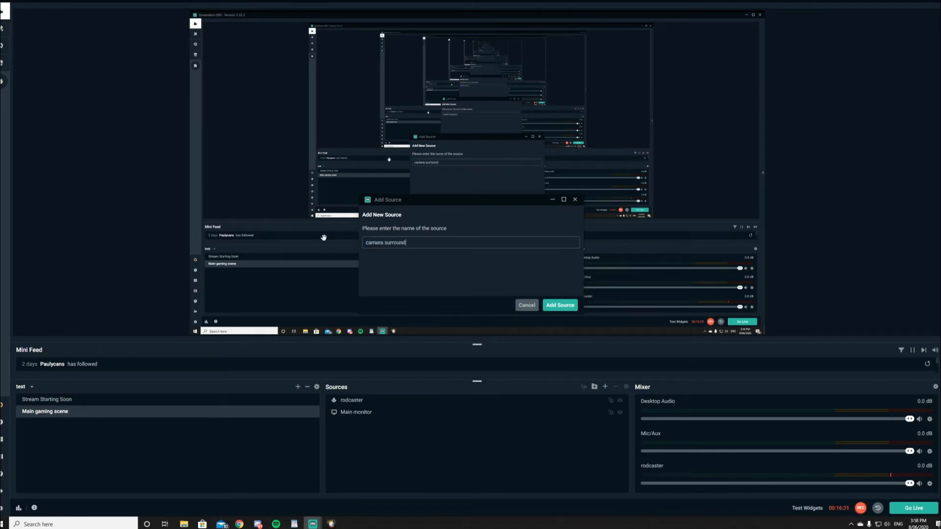
click(555, 305)
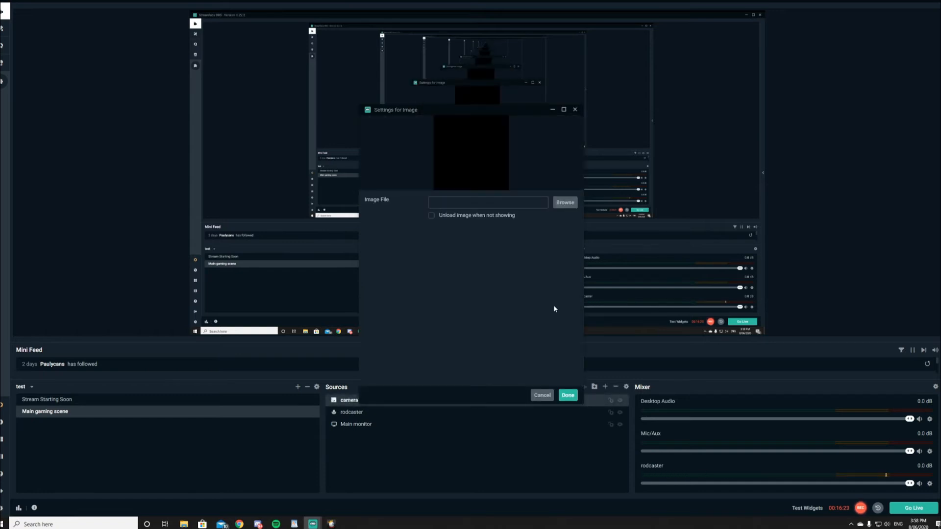
Set the camera surround source's image file to zears24 camera window clear background and accept its settings
click(564, 204)
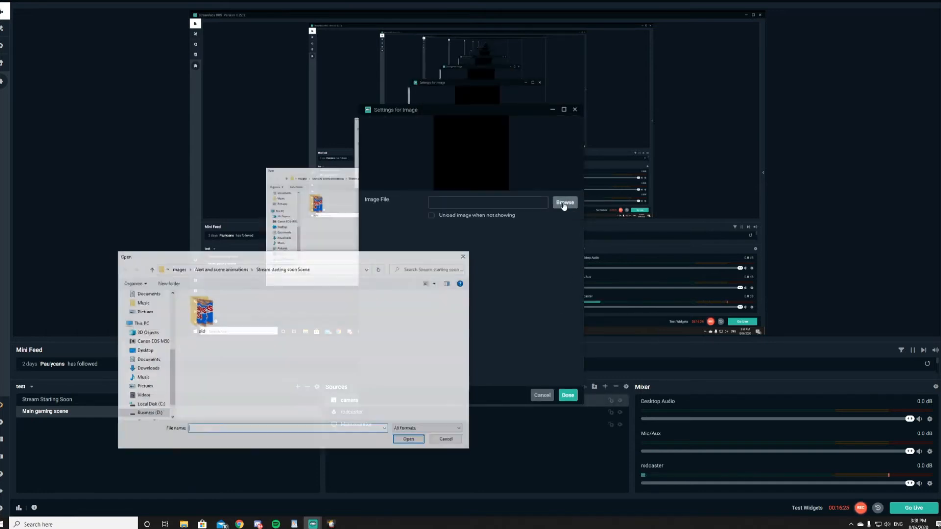
double_click(229, 328)
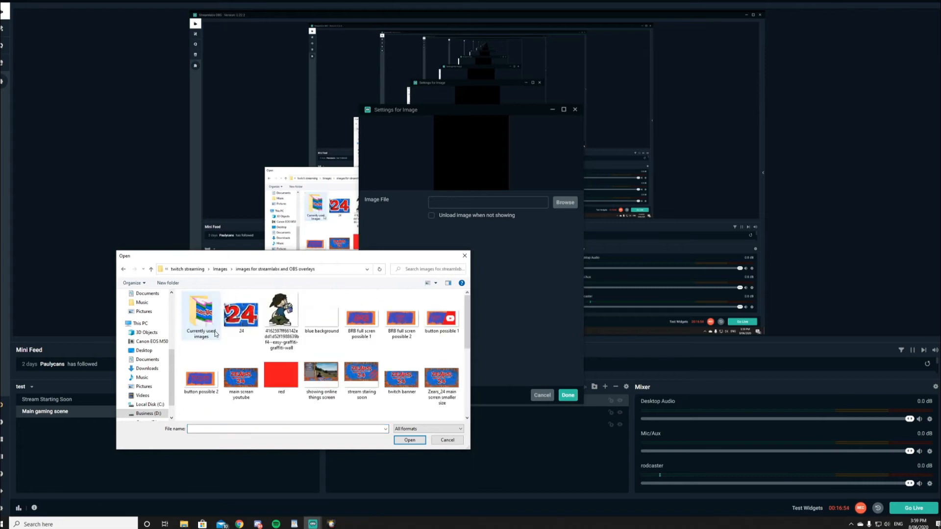
scroll(264, 364, down, 4)
double_click(205, 346)
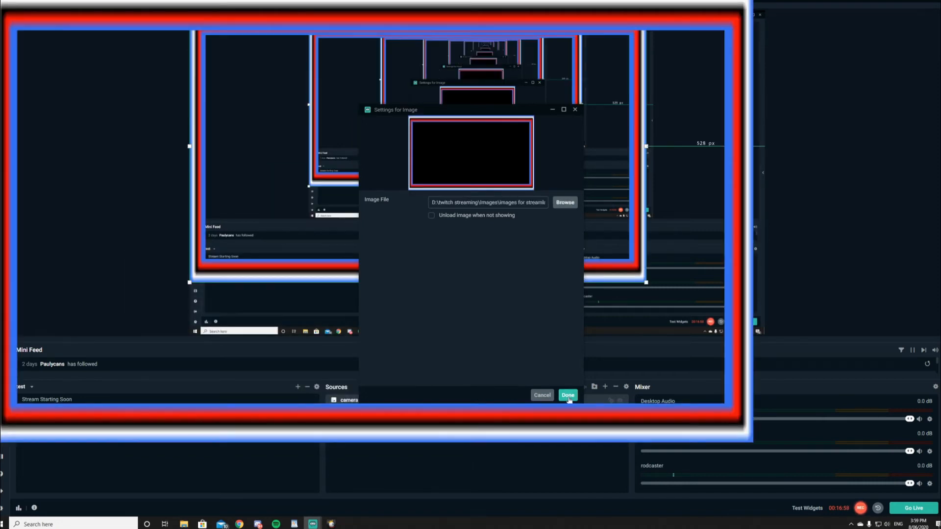
click(568, 395)
Shrink the camera surround and place it against the canvas's right edge, about 1968 px from the left and 585 px from the top
drag(284, 182, 279, 232)
drag(632, 71, 693, 73)
drag(251, 66, 573, 257)
drag(651, 315, 709, 203)
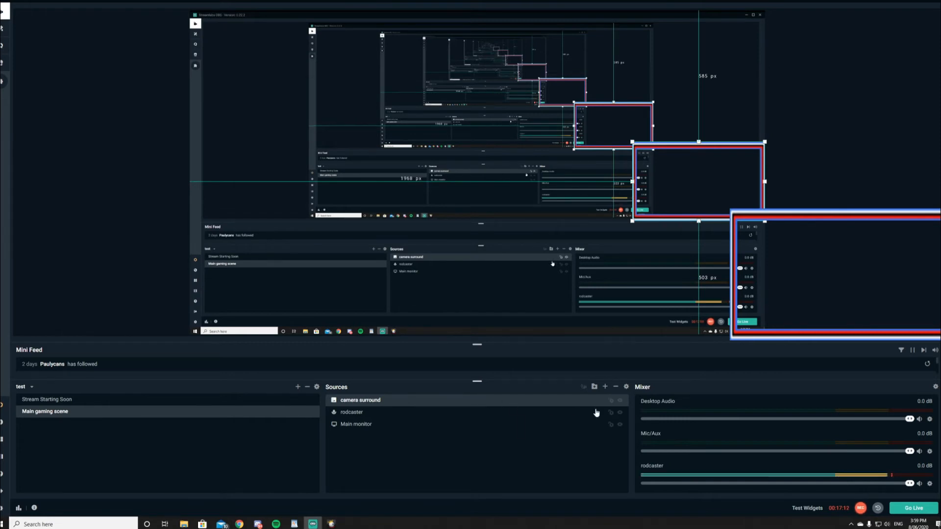
Add another new Image source, named zears24 logo, instead of reusing an existing one
click(605, 387)
click(263, 250)
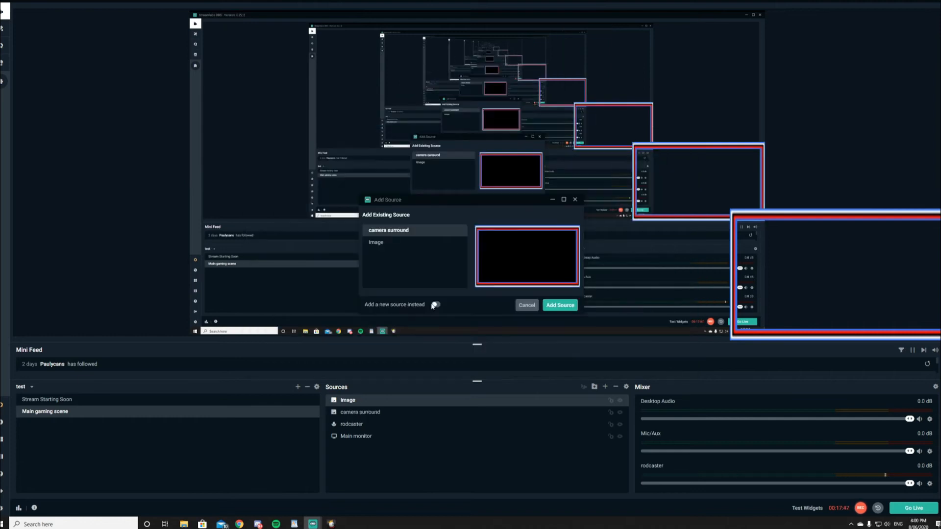
click(434, 305)
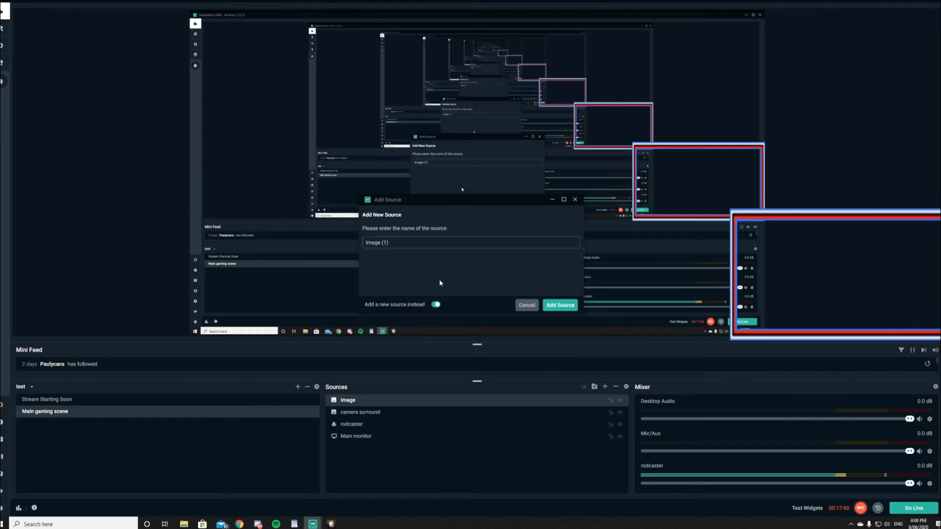
key(ctrl+a)
text(zears24 logo)
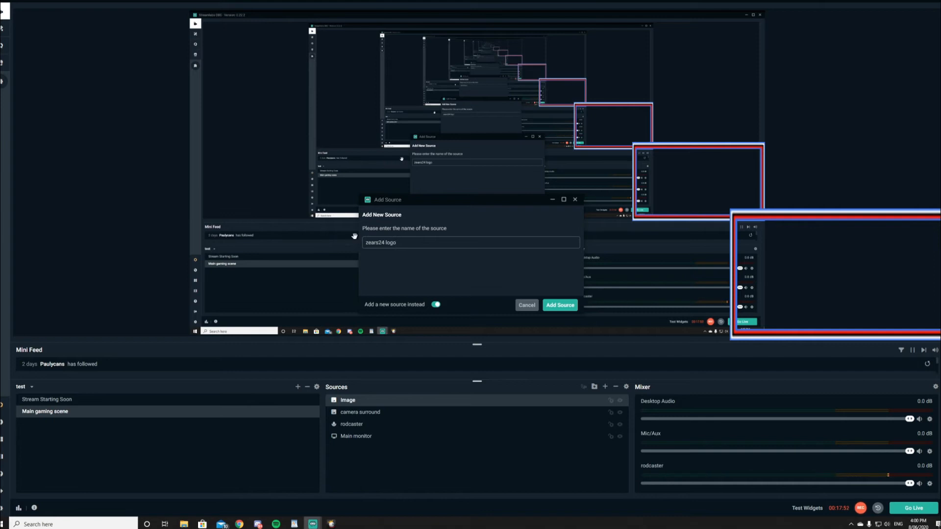
click(559, 305)
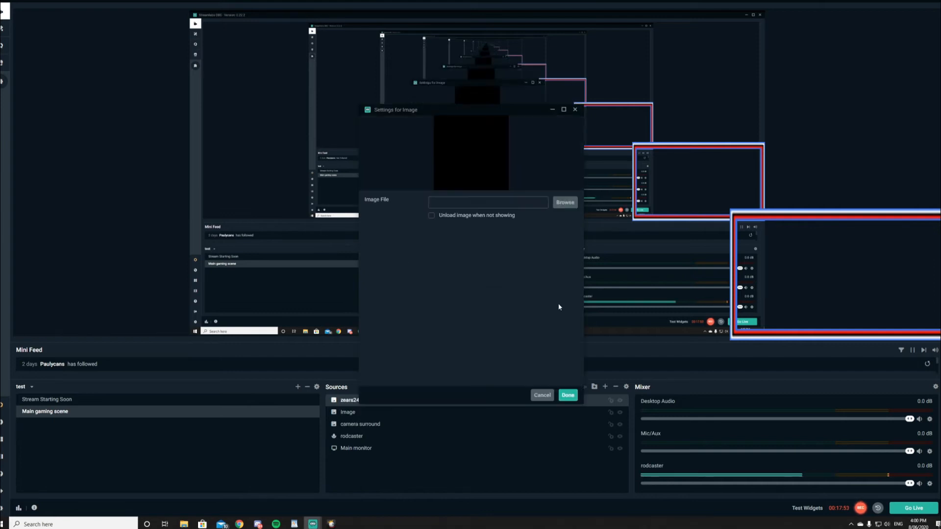
Load the zears24 clear background image into the logo source, then shrink and centre it over the camera surround's upper edge
click(564, 202)
scroll(239, 396, down, 2)
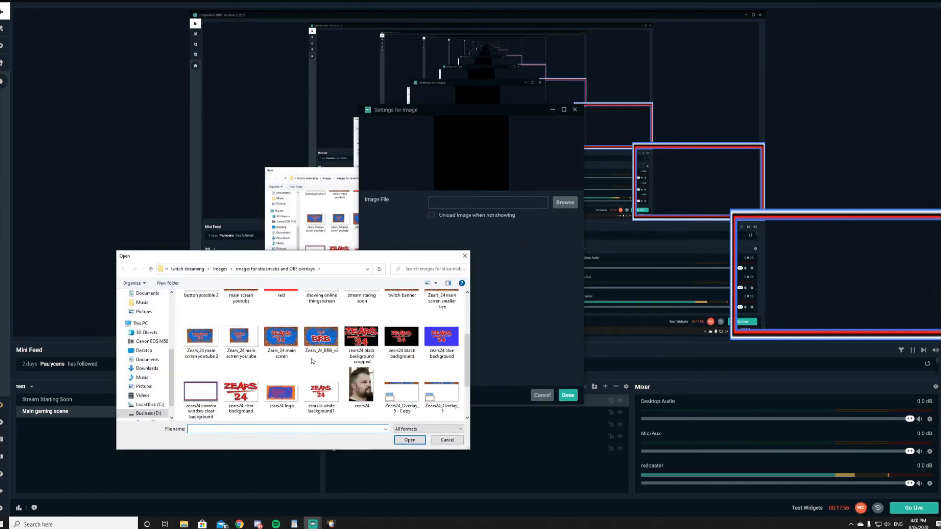
double_click(239, 396)
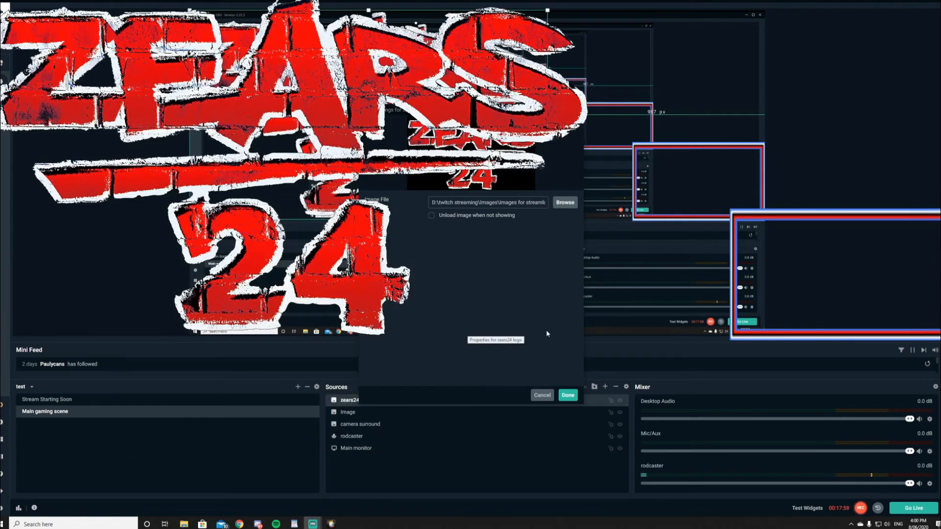
click(568, 395)
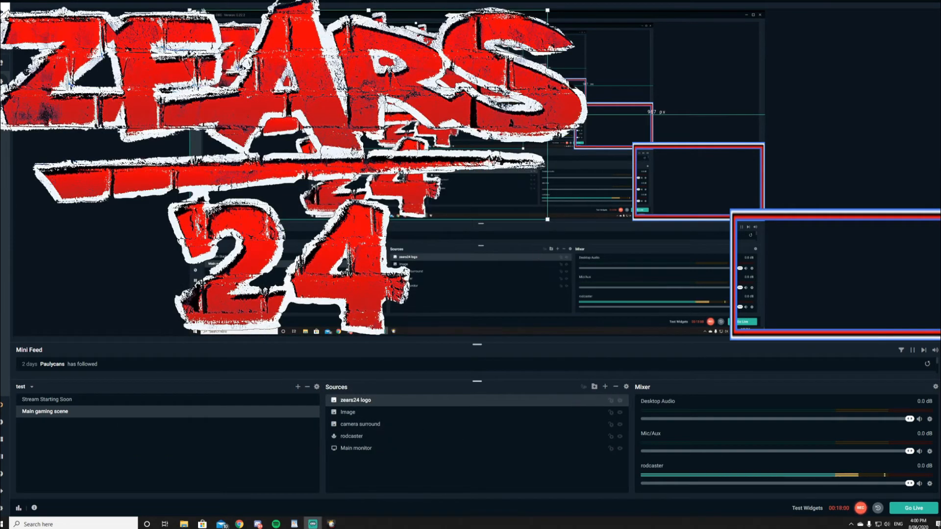
drag(190, 10, 699, 151)
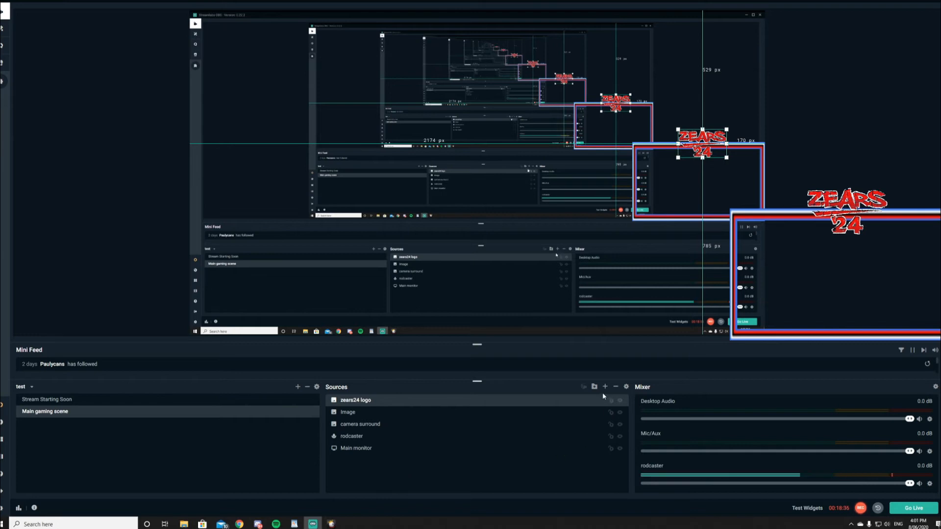
Add a new Video Capture Device source named M50 and accept its settings
click(601, 387)
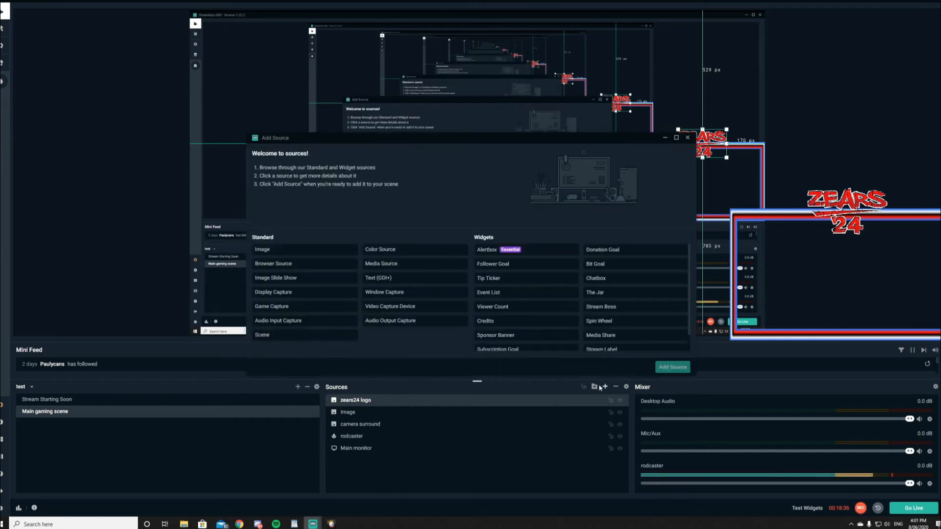
click(391, 306)
click(672, 367)
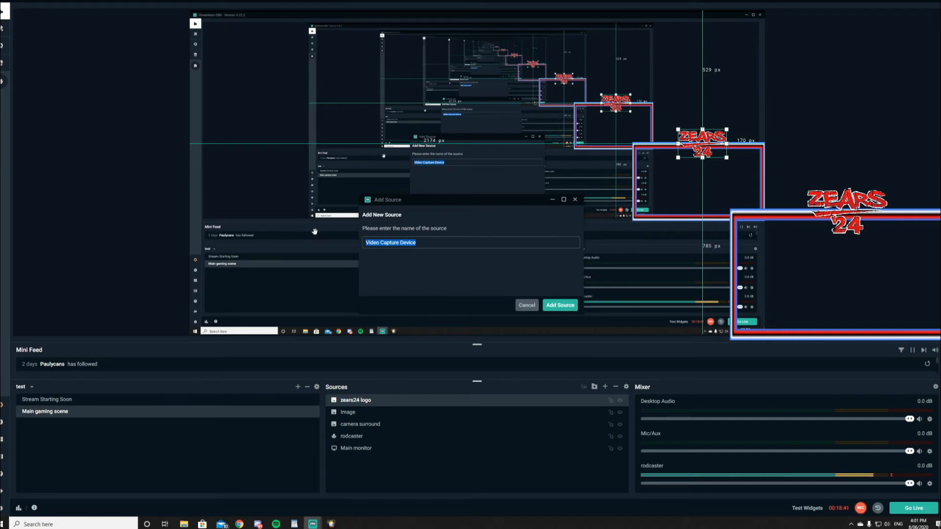
text(M50)
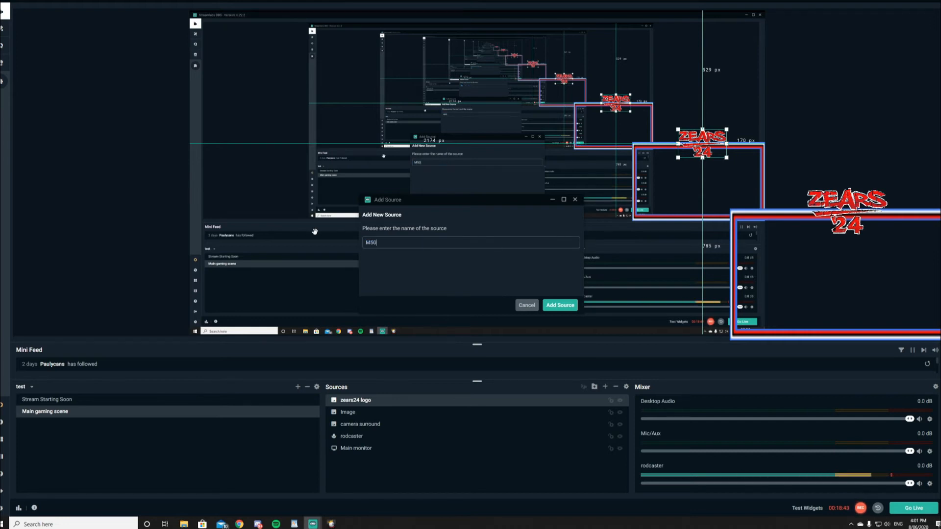
click(551, 308)
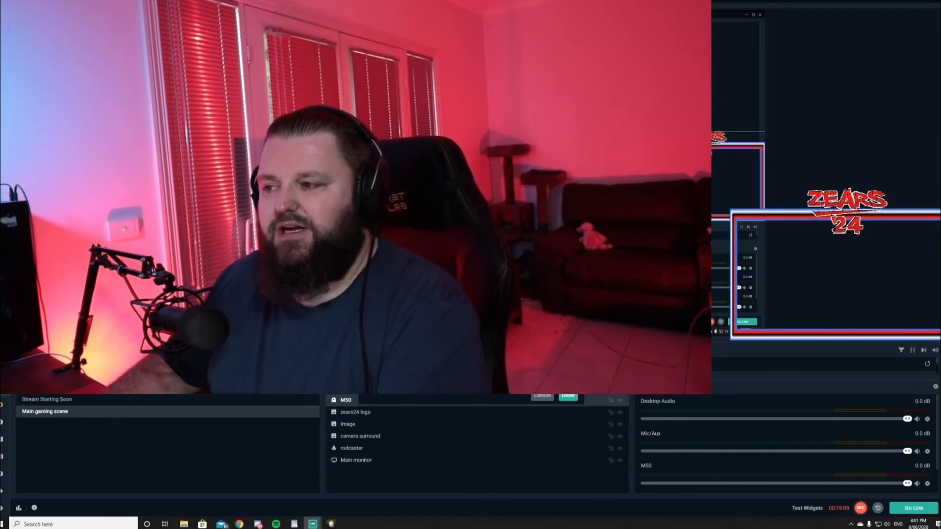
click(568, 398)
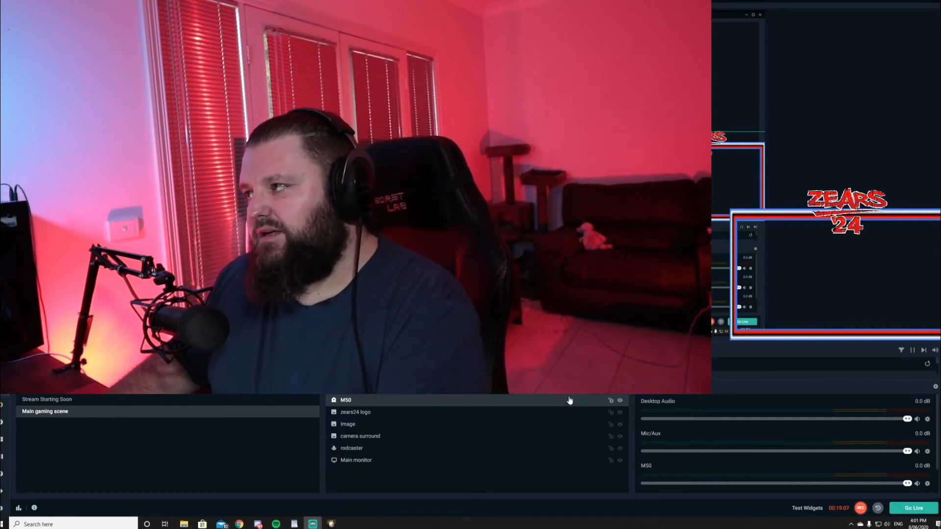
Shrink the M50 camera feed and fit it over the camera surround frame in the preview
drag(190, 11, 643, 161)
drag(673, 193, 689, 177)
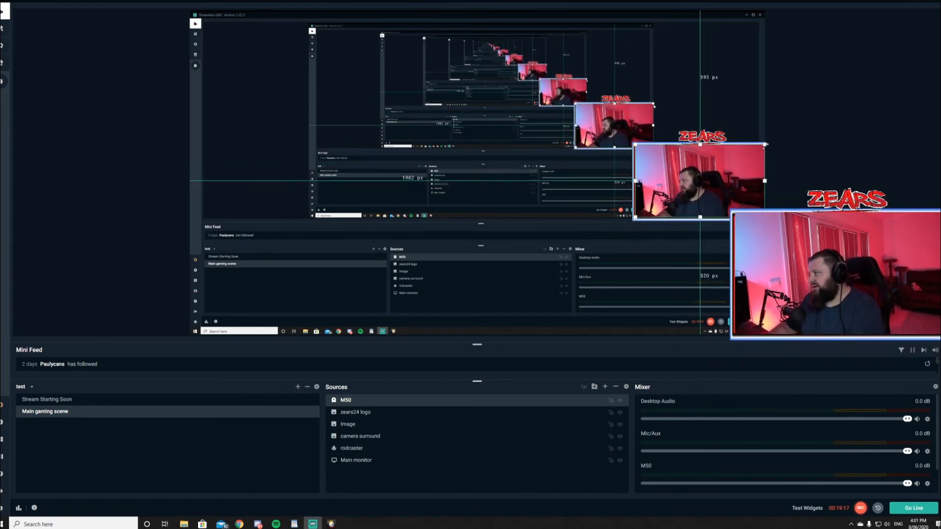
drag(636, 146, 633, 143)
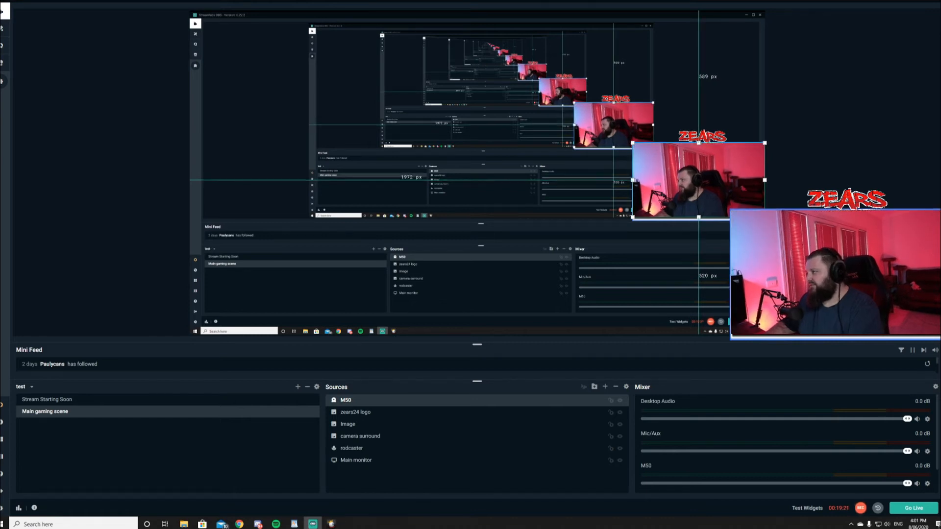
drag(764, 217, 767, 219)
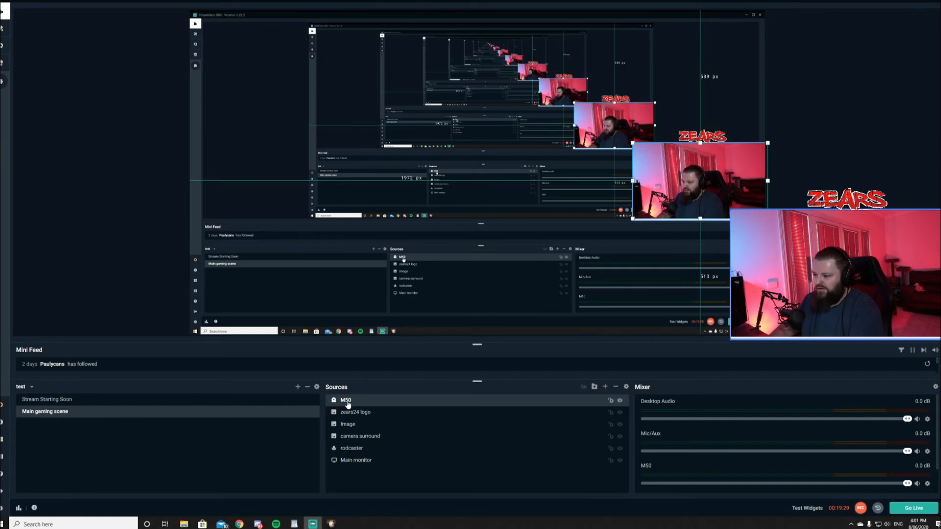
Reorder the sources so M50 sits between rodcaster and Main monitor, and zears24 logo sits directly below Image
drag(345, 412, 347, 452)
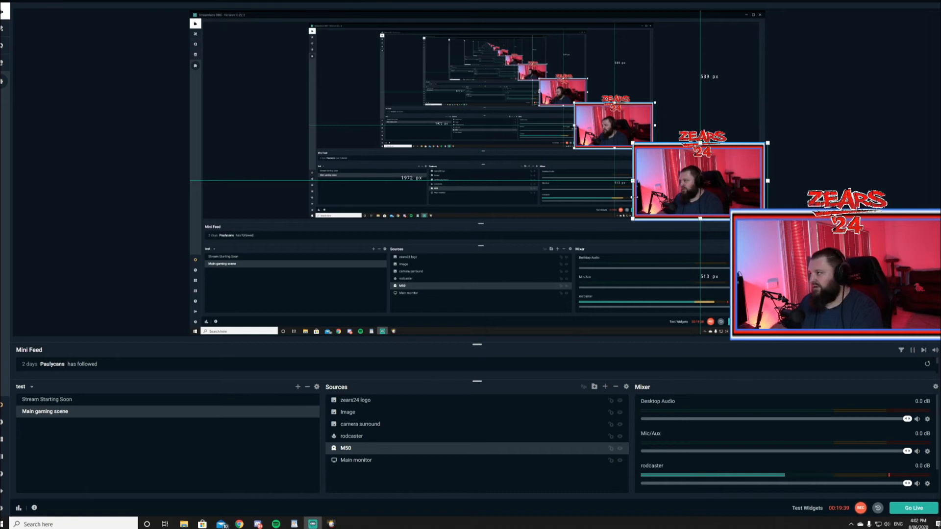
drag(356, 401, 357, 431)
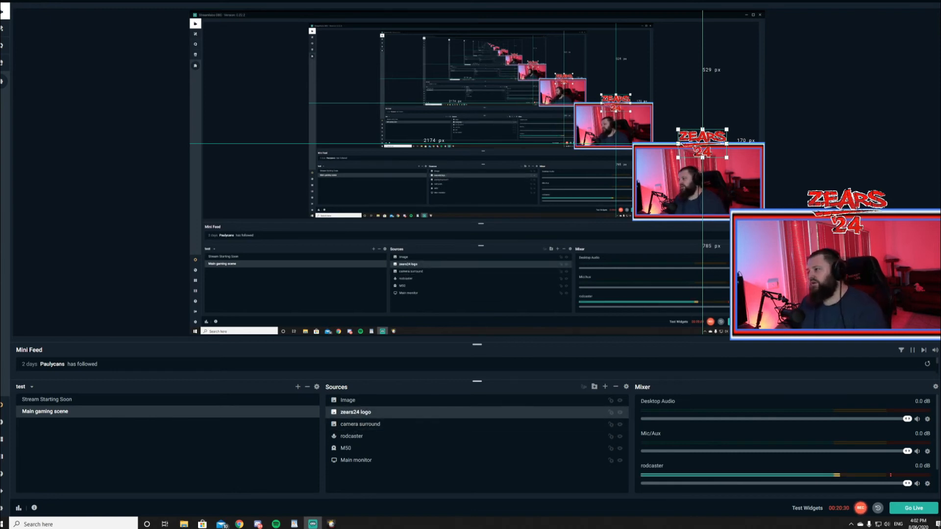
Add an Alertbox widget source under its default name and accept its default settings
click(604, 387)
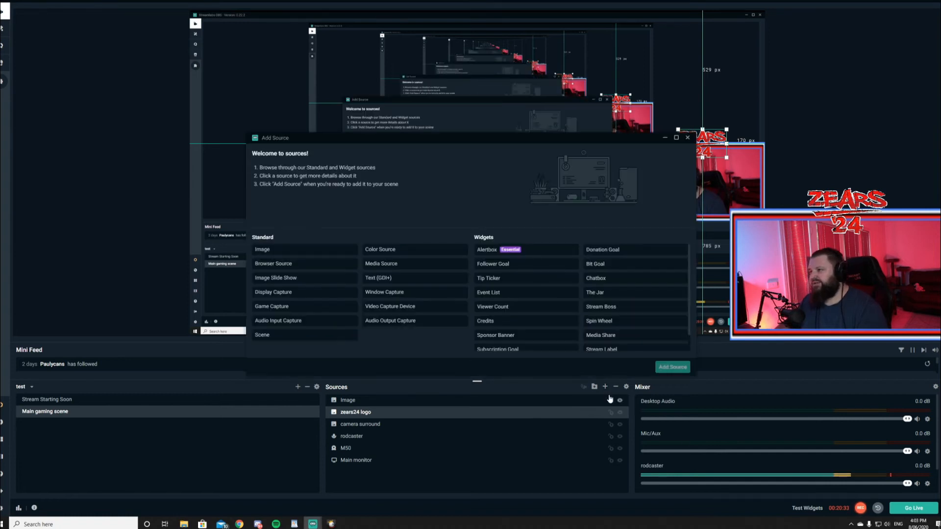
click(488, 250)
click(671, 367)
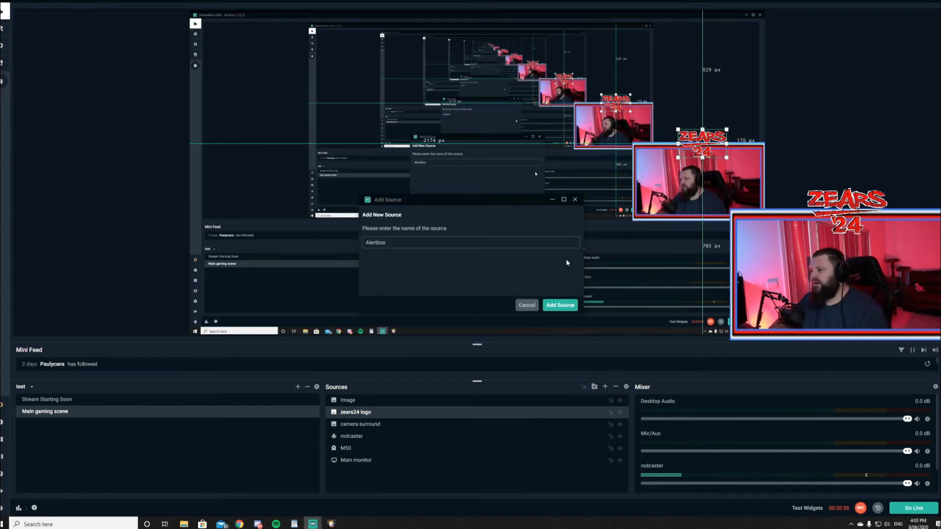
click(559, 305)
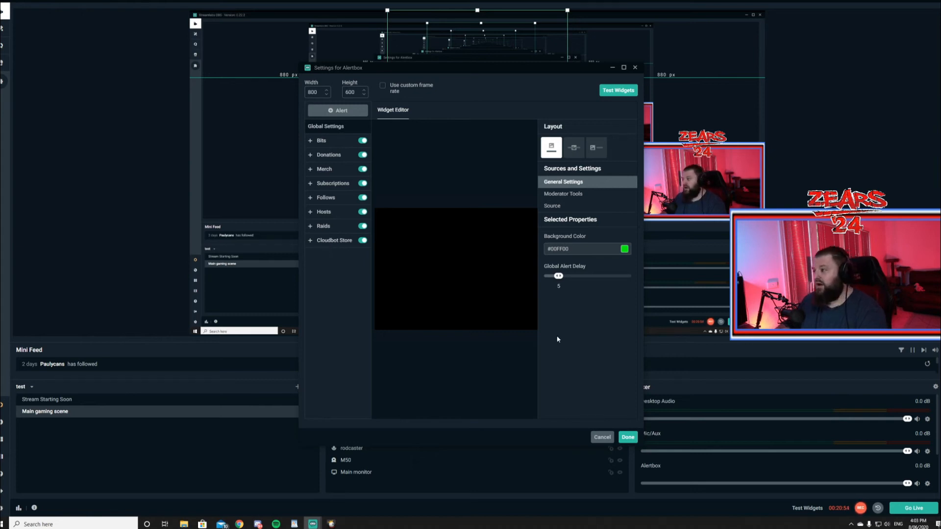
click(627, 437)
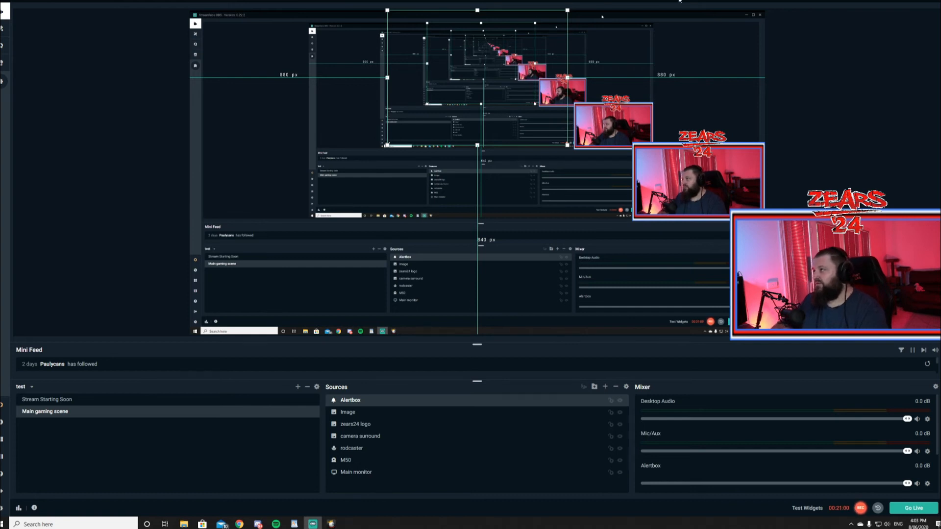
Move the Streamlabs OBS and SparkoCam windows off the main monitor to view the scene over the bare desktop
drag(676, 4, 666, 528)
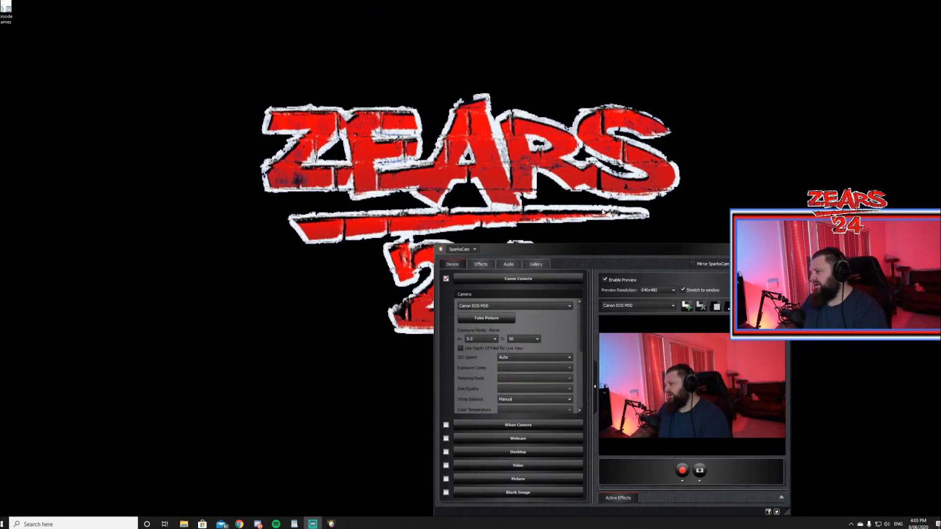
drag(584, 248, 686, 528)
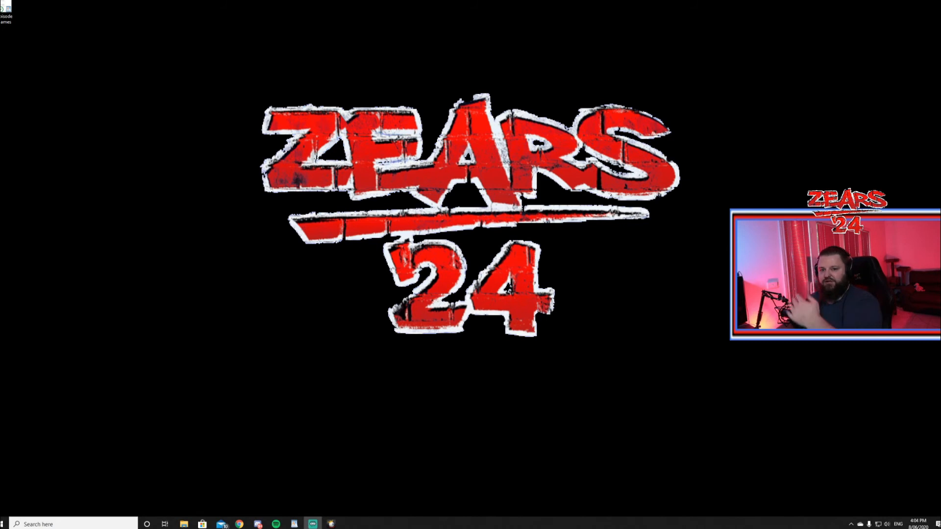
Bring the Streamlabs OBS window back onto the main monitor and trigger a Host test alert
drag(940, 206, 525, 1)
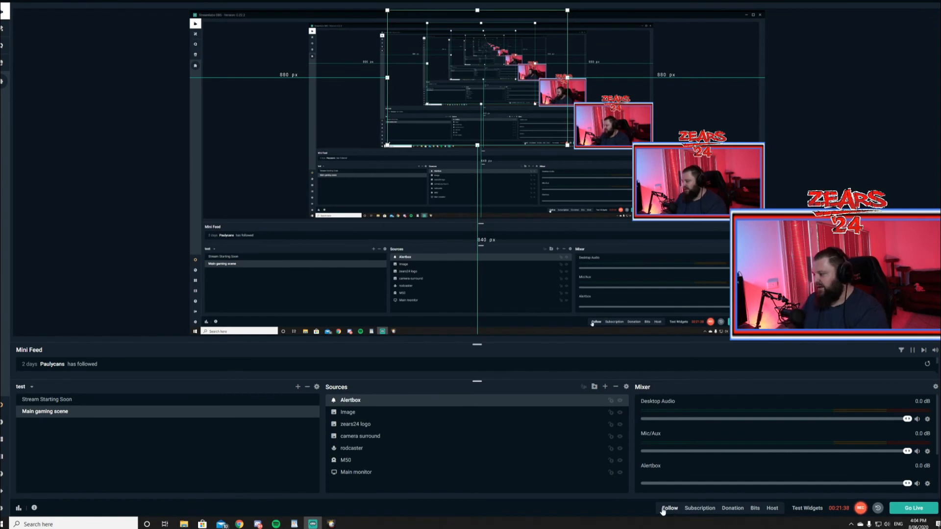
click(771, 509)
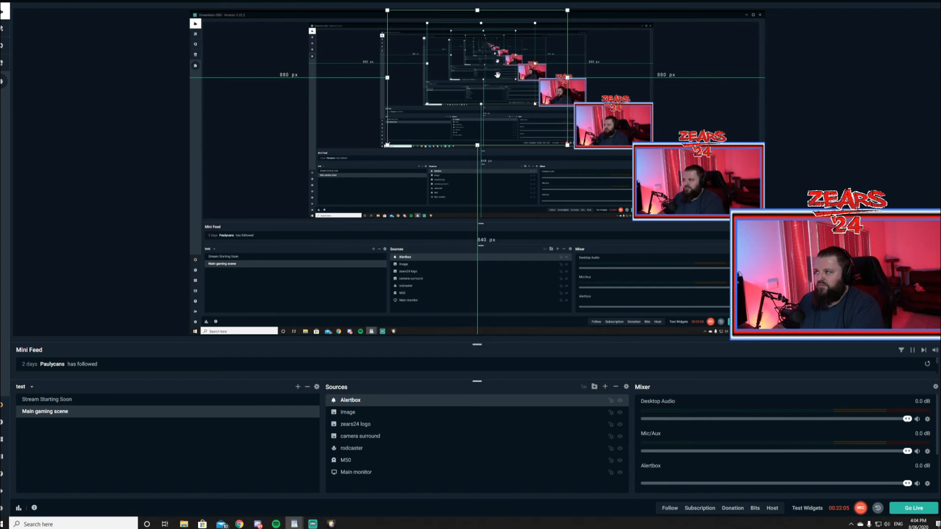
Shrink the Alertbox and centre it along the scene's top edge, about 1000 px from the left, and trigger a Subscription test alert
drag(483, 93, 492, 89)
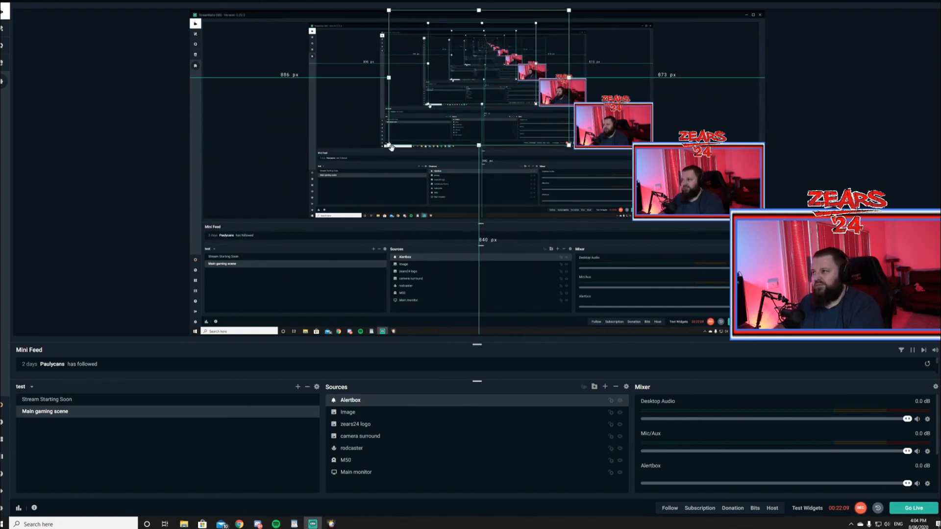
drag(389, 145, 435, 112)
drag(502, 85, 482, 84)
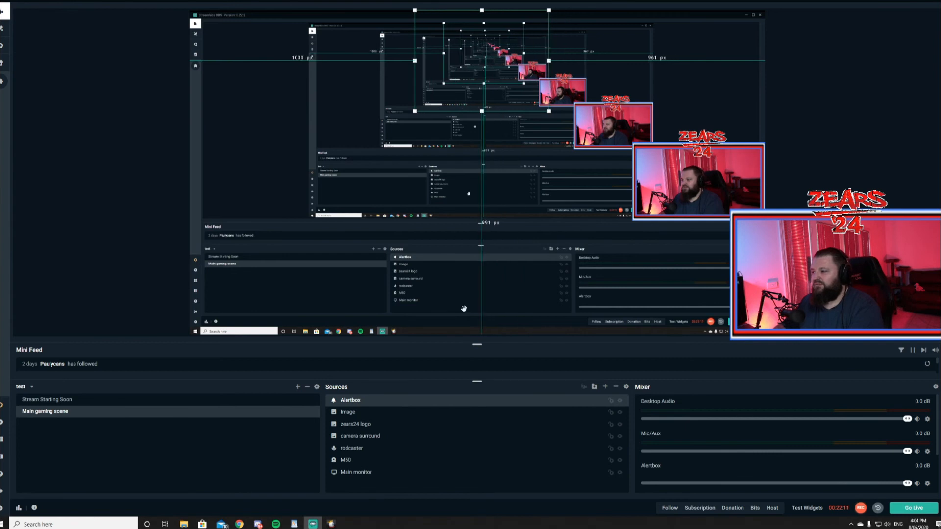
click(705, 511)
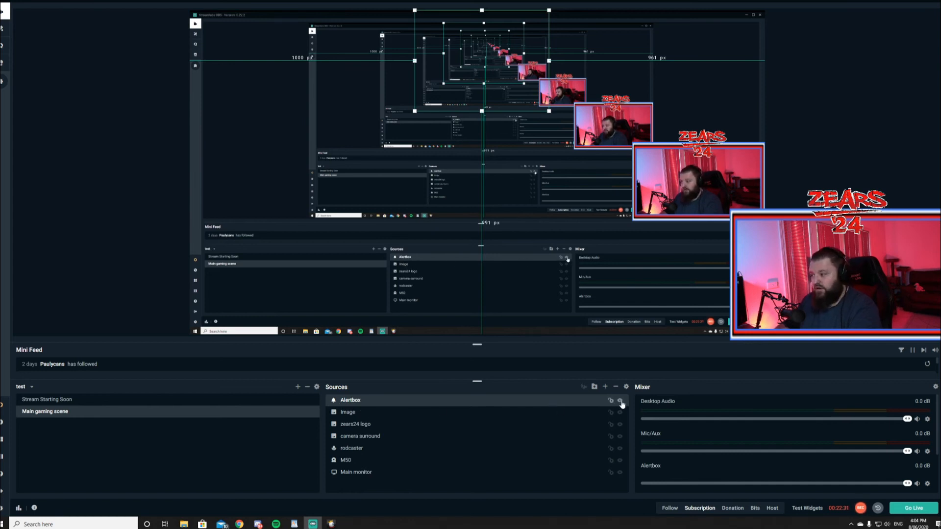
Hide the M50 and Main monitor sources in the scene, and make both visible again
click(620, 462)
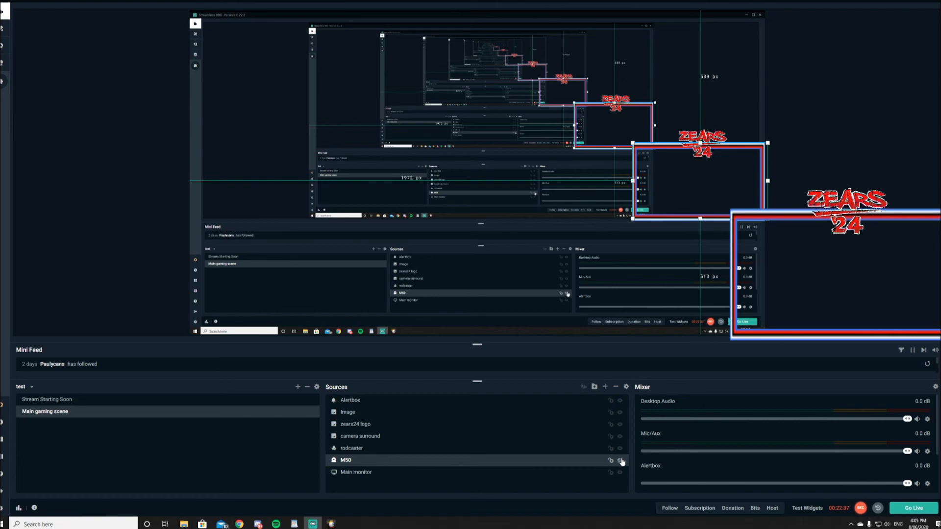
click(621, 472)
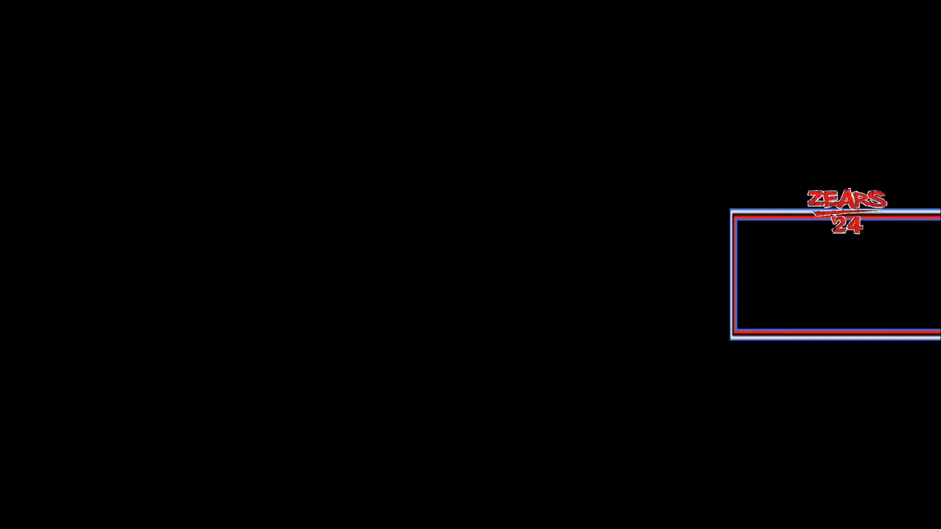
click(621, 472)
click(620, 462)
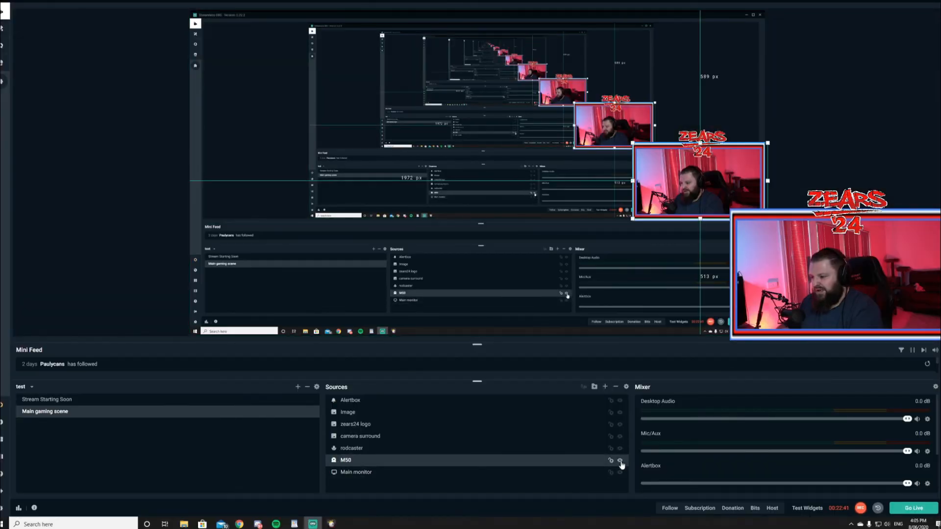
Lock every source of the Main gaming scene except camera surround, nudging the Main monitor capture slightly upward before locking it
click(613, 472)
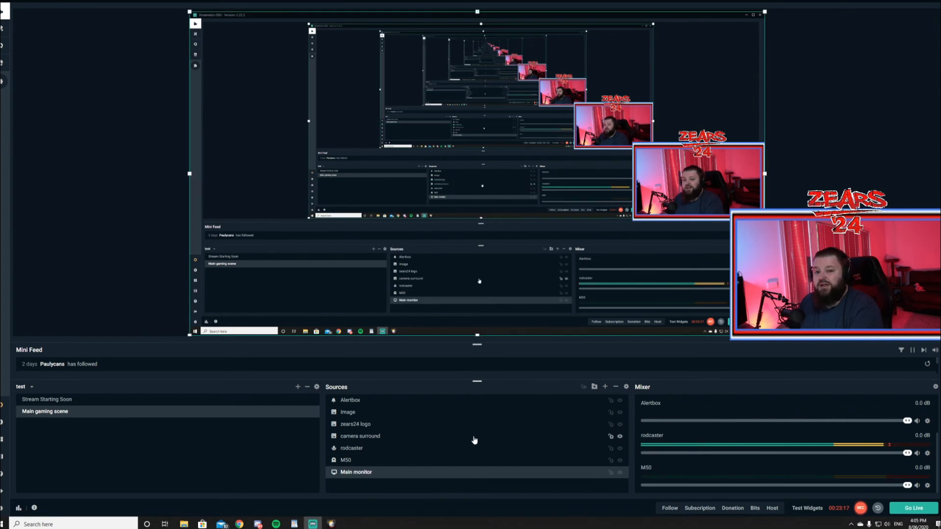
click(611, 401)
click(611, 412)
click(611, 425)
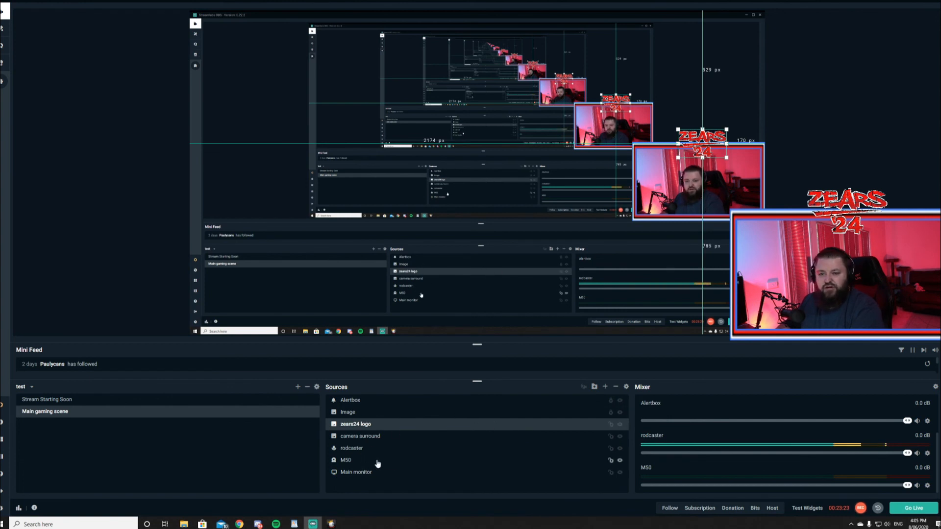
click(672, 151)
drag(671, 194, 672, 190)
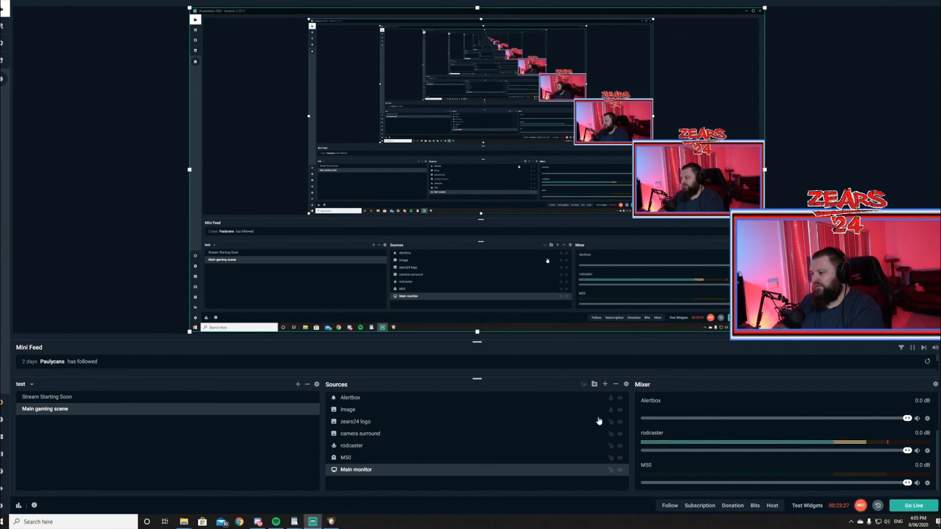
click(611, 470)
Shift the camera surround slightly upward out of line with the camera and lock it there
mouse_move(664, 201)
mouse_down()
mouse_move(665, 220)
mouse_move(664, 197)
mouse_up()
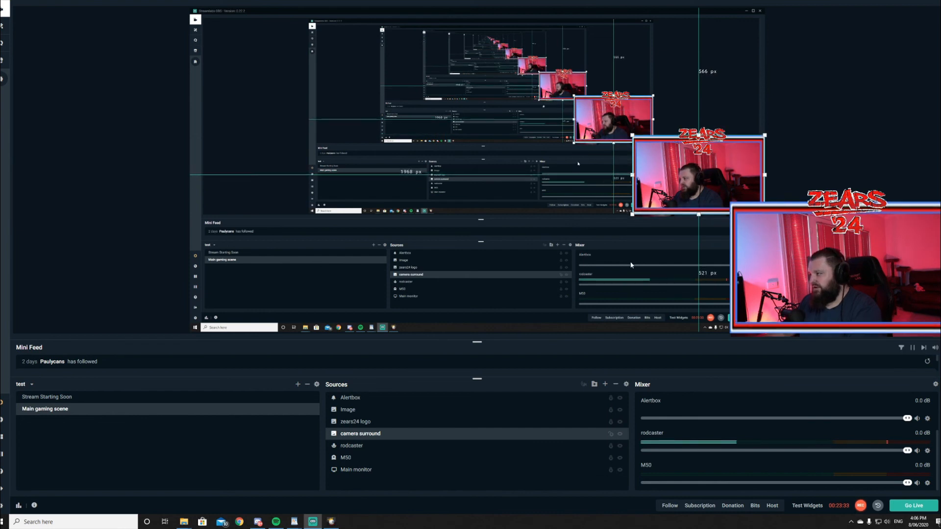
click(610, 435)
click(661, 195)
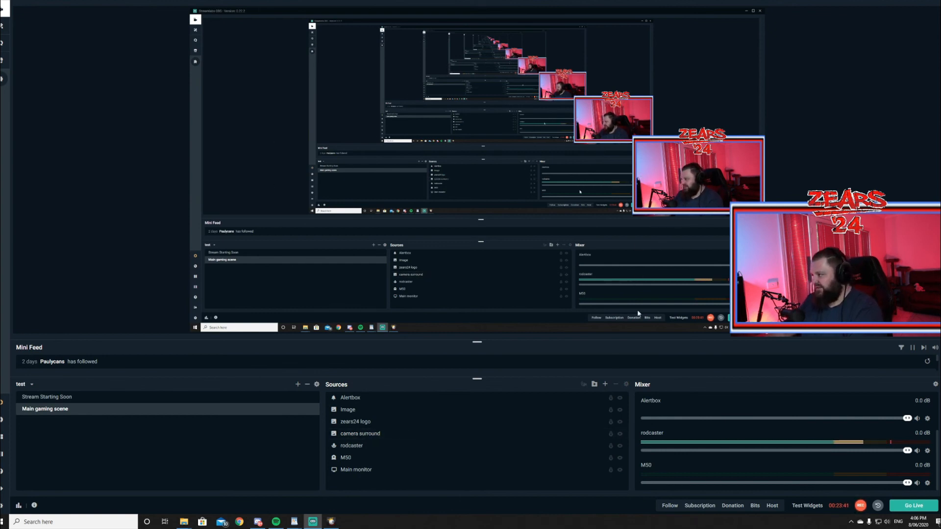
Unlock camera surround, move it back down to frame the camera, and lock it again
click(610, 434)
drag(639, 214, 639, 219)
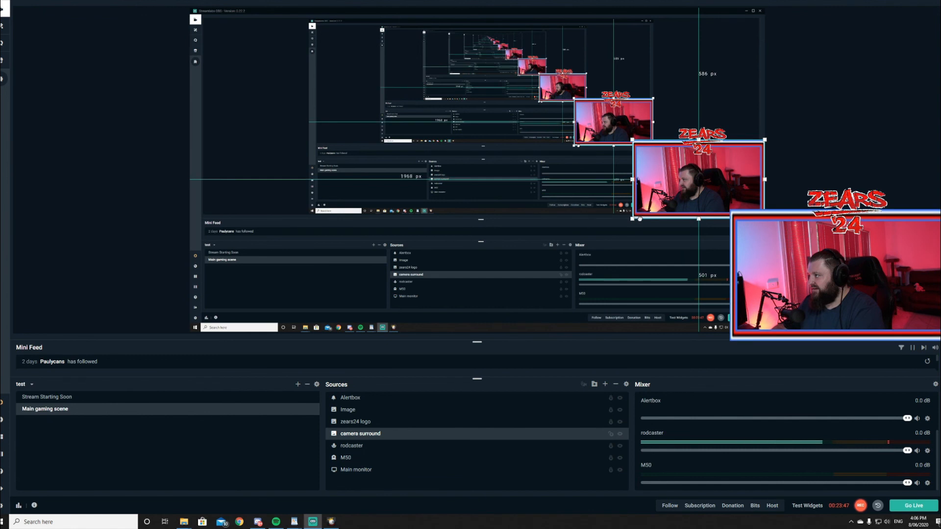
click(610, 435)
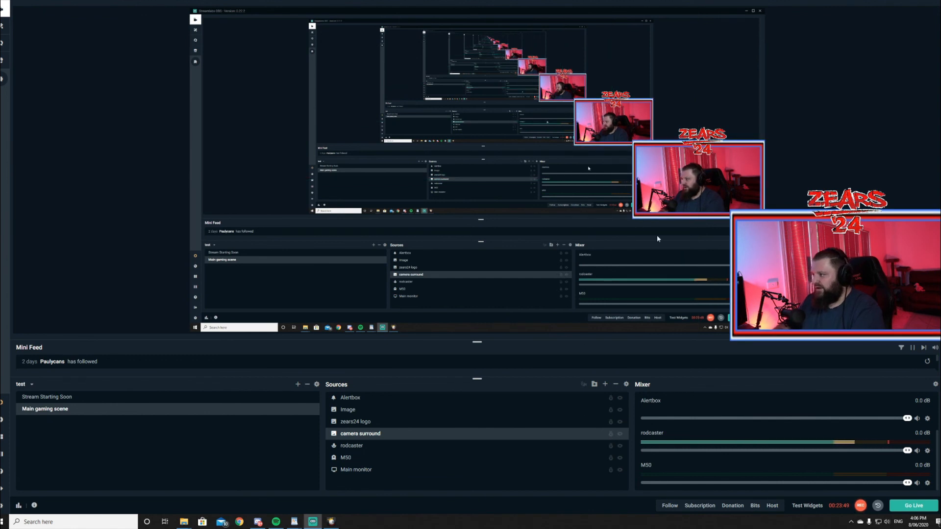
click(605, 225)
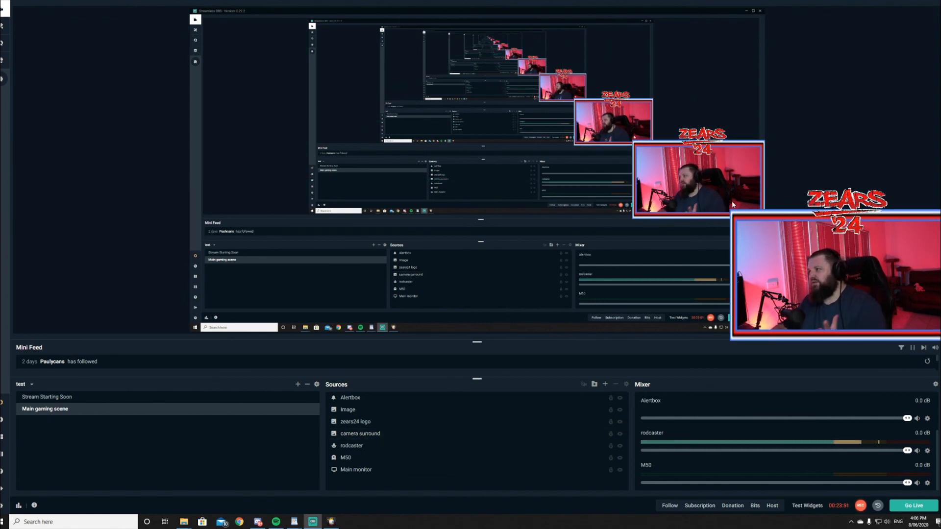